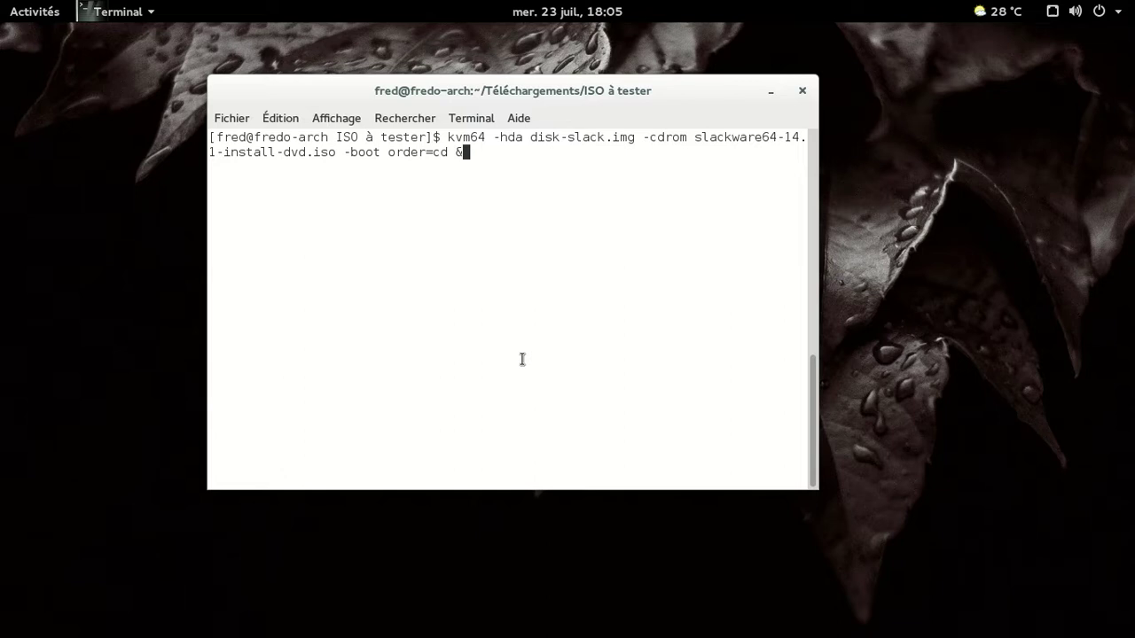
Launch the kvm64 virtual machine with disk-slack.img and the slackware64-14.1 install DVD image, and boot its Linux entry.
{"action": "key", "text": "Return"}
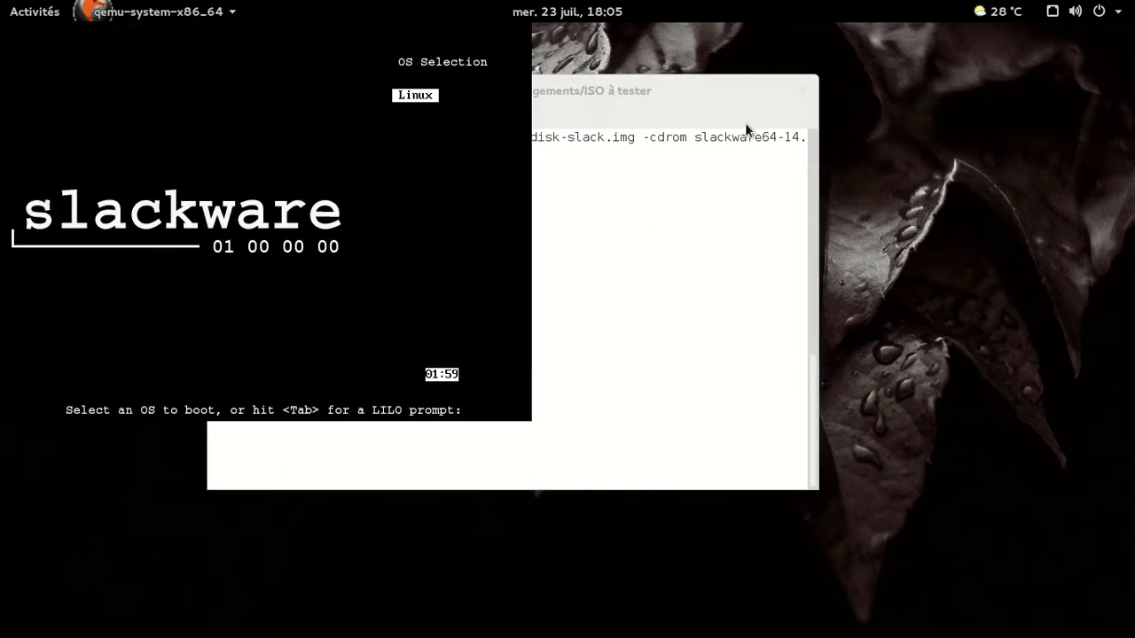
{"action": "left_click", "coordinate": [769, 94]}
{"action": "key", "text": "Return"}
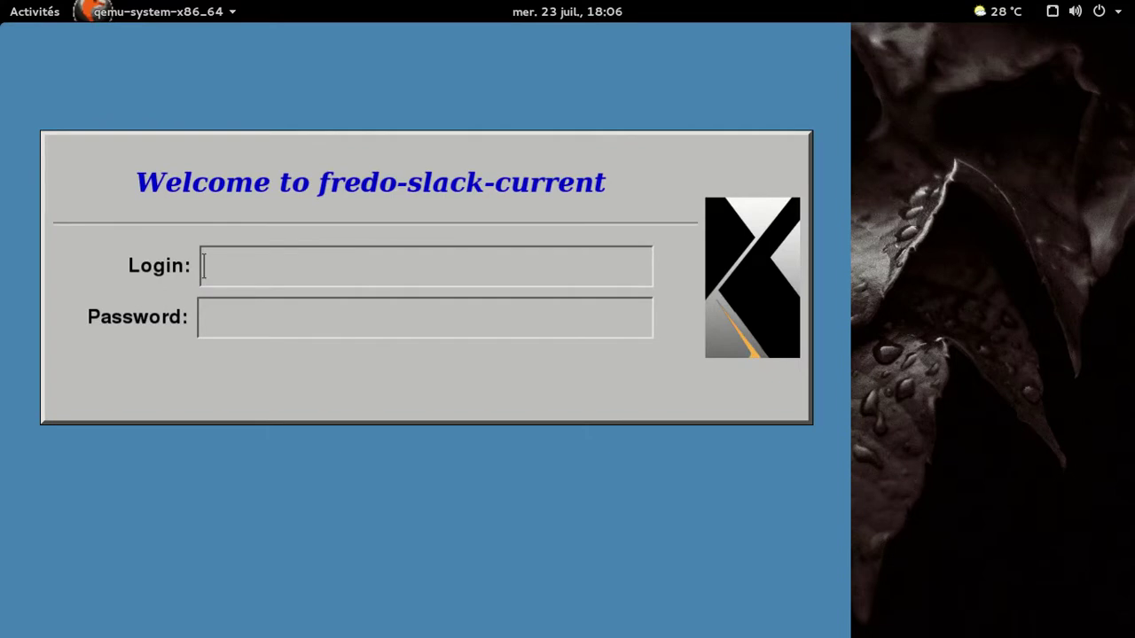
Log in to the Slackware desktop session with the user name and account password.
{"action": "type", "text": "fred"}
{"action": "key", "text": "Return"}
{"action": "key", "text": "Return"}
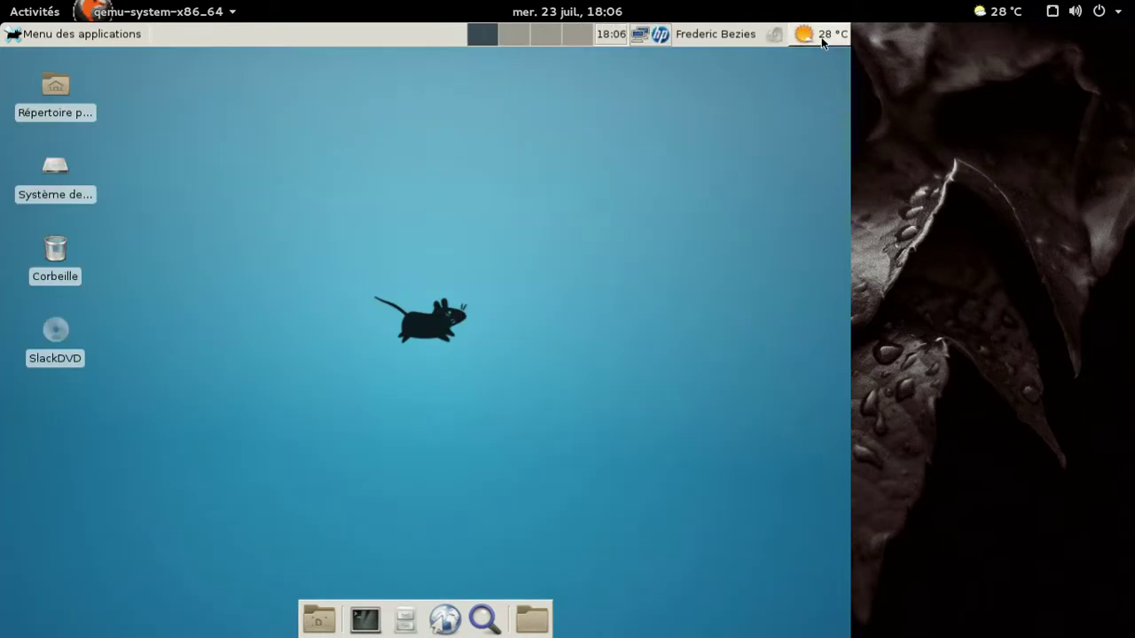
View the Xfce desktop environment's About window, moving it toward the centre of the desktop before closing it.
{"action": "mouse_move", "coordinate": [822, 43]}
{"action": "left_click", "coordinate": [77, 37]}
{"action": "left_click", "coordinate": [67, 352]}
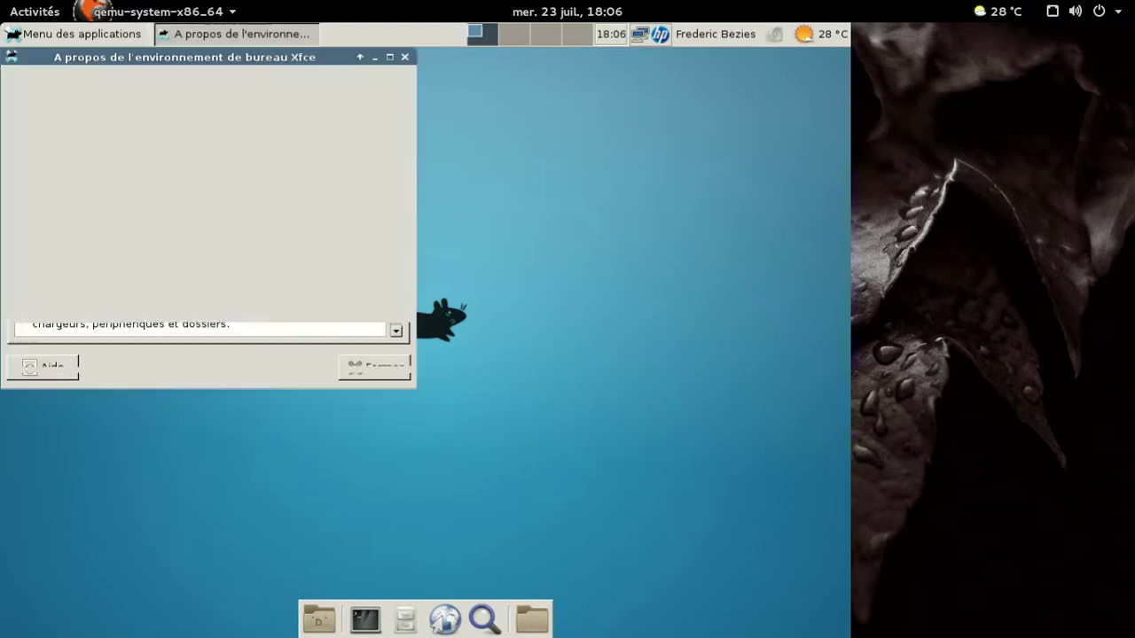
{"action": "left_click_drag", "start_coordinate": [193, 59], "coordinate": [548, 105]}
{"action": "left_click", "coordinate": [757, 105]}
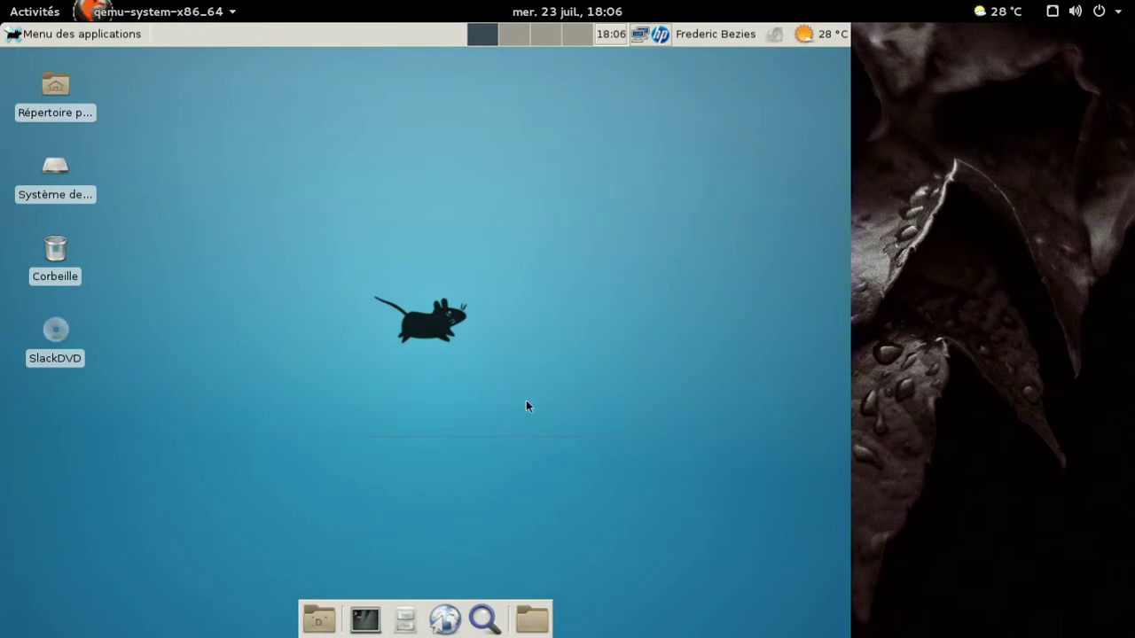
Examine the installed applications by category, including Autres, Bureau, Multimédia, Système and Éducation.
{"action": "left_click", "coordinate": [51, 36]}
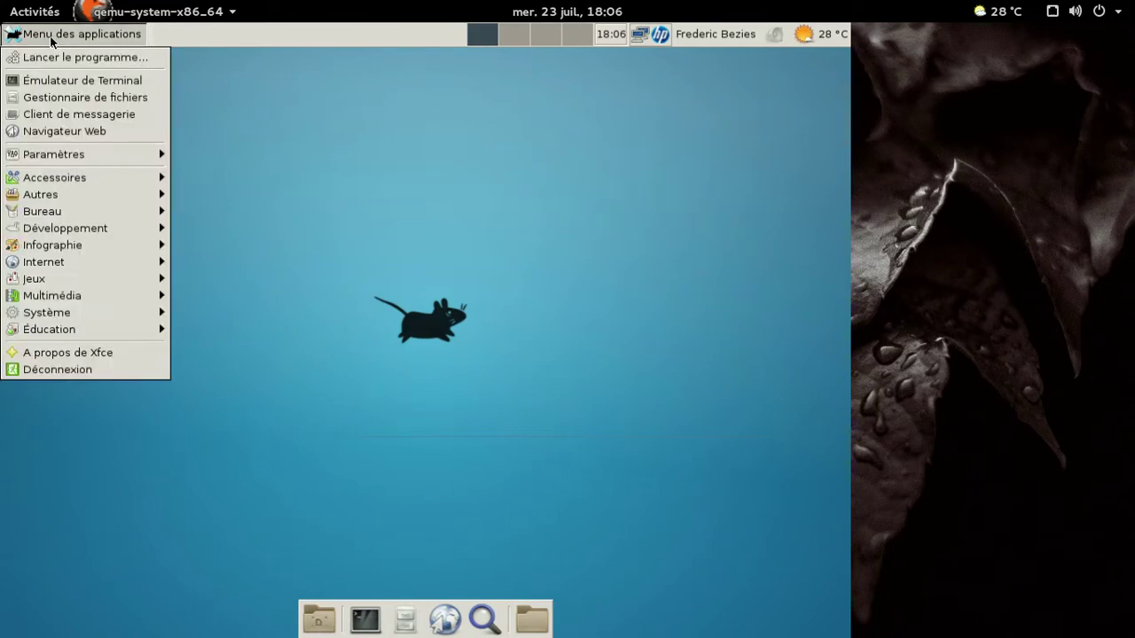
{"action": "mouse_move", "coordinate": [91, 182]}
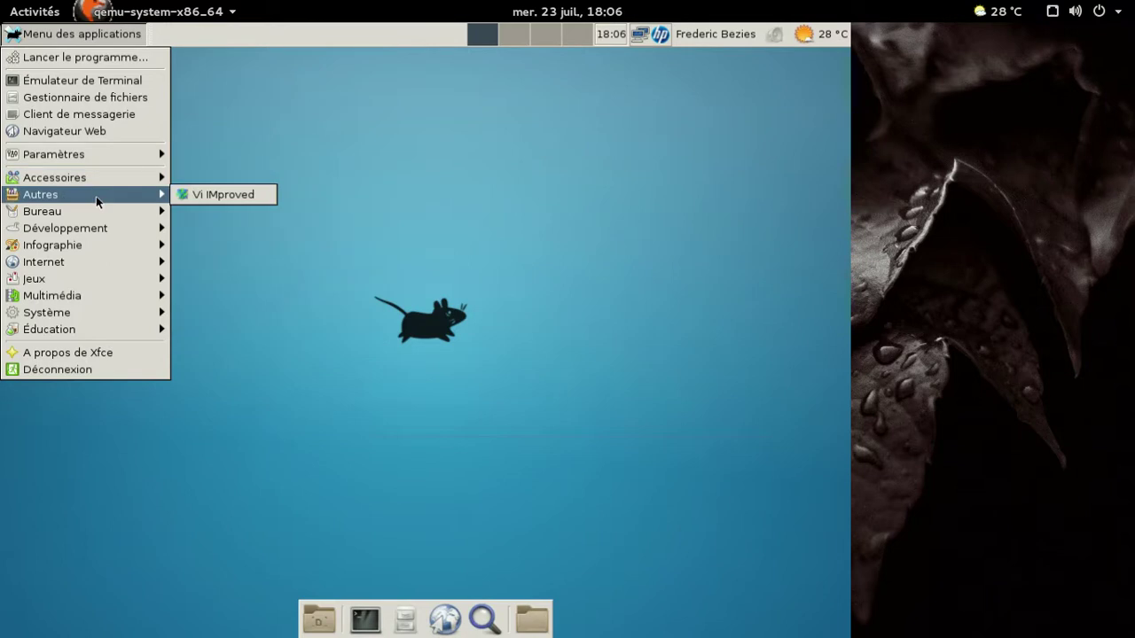
{"action": "mouse_move", "coordinate": [100, 215]}
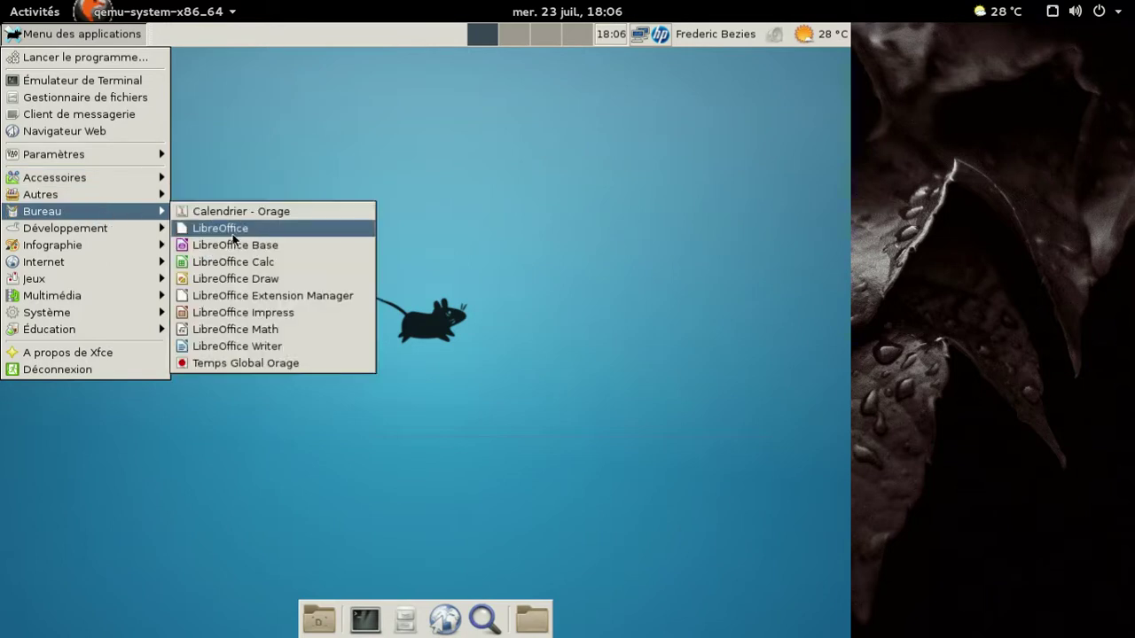
{"action": "mouse_move", "coordinate": [132, 239]}
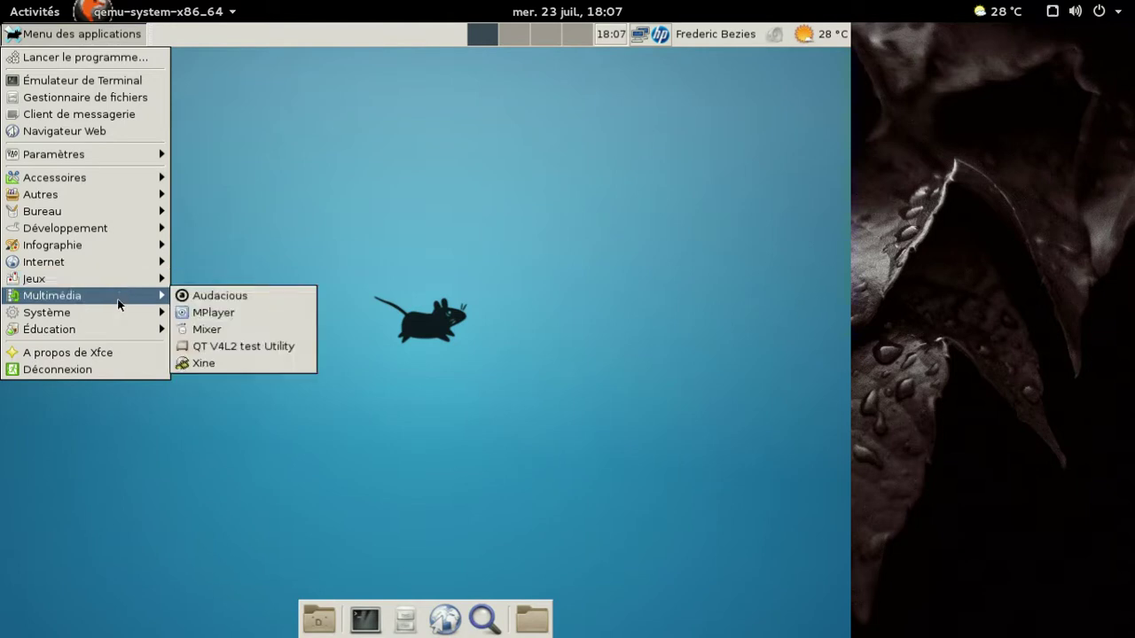
{"action": "mouse_move", "coordinate": [104, 315]}
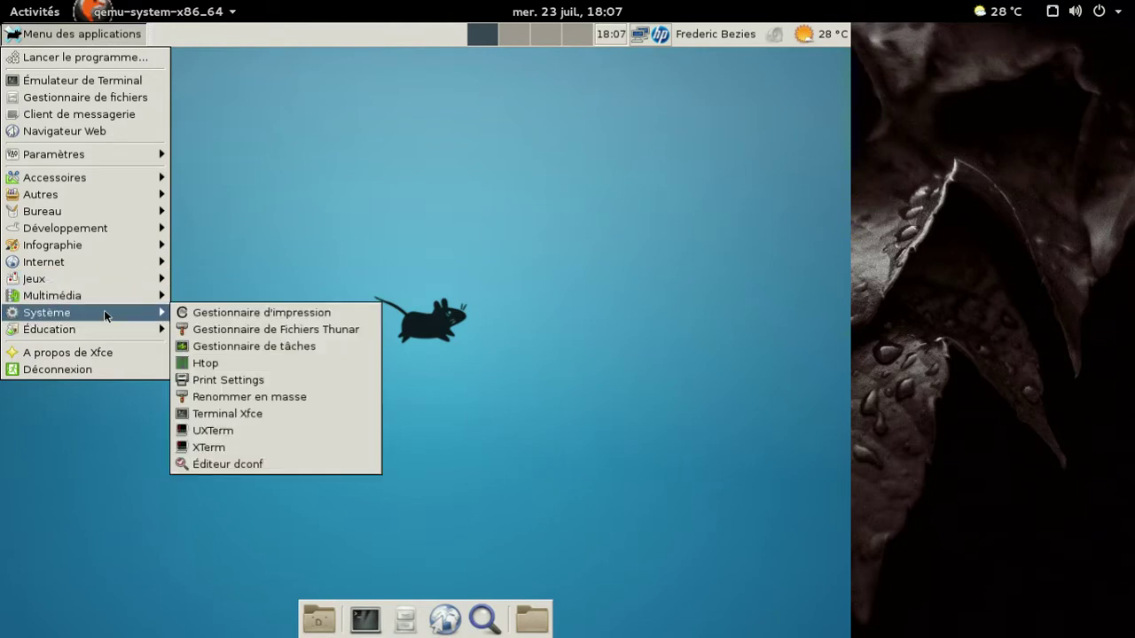
{"action": "mouse_move", "coordinate": [99, 337]}
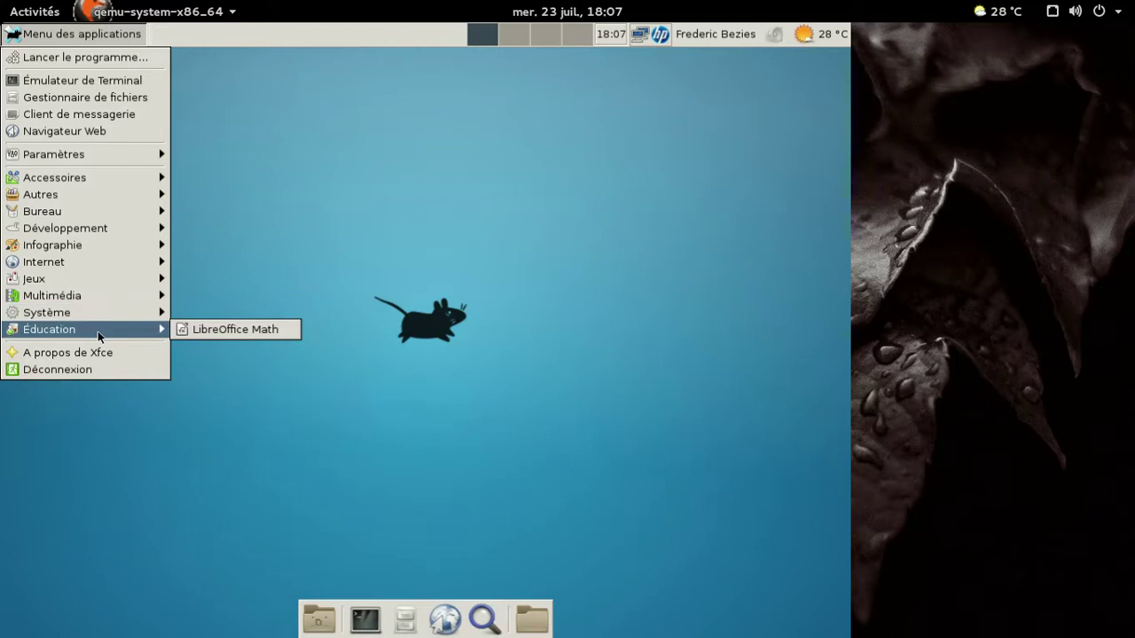
{"action": "left_click", "coordinate": [333, 278]}
Inspect the downloaded packages in the home directory's Téléchargements folder, and close the file manager.
{"action": "left_click", "coordinate": [404, 619]}
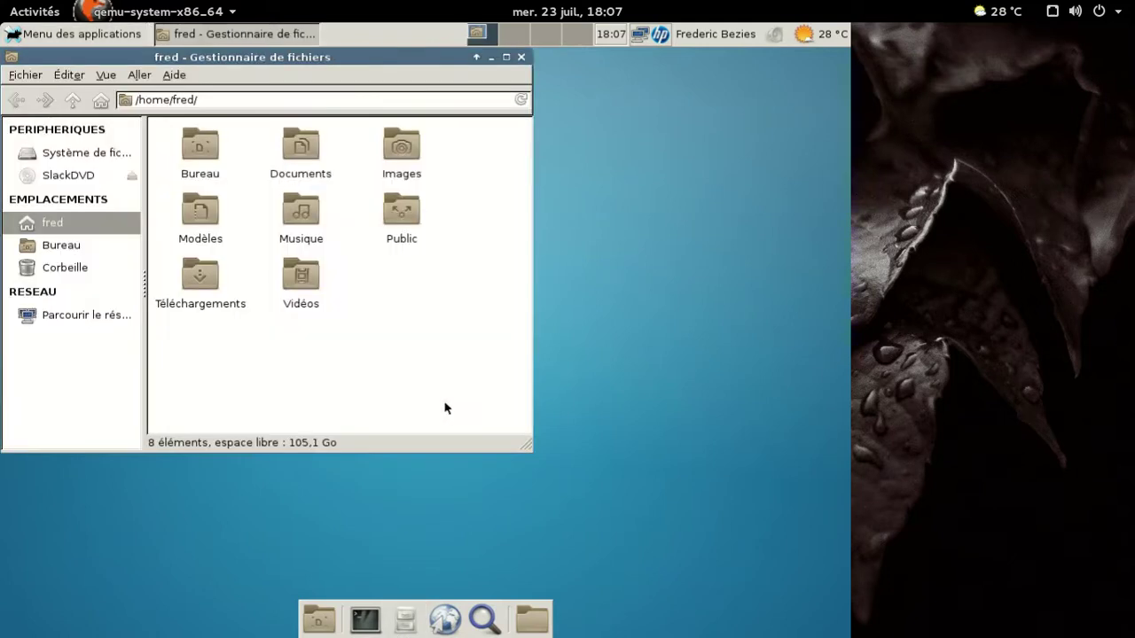
{"action": "left_click_drag", "start_coordinate": [434, 55], "coordinate": [548, 111]}
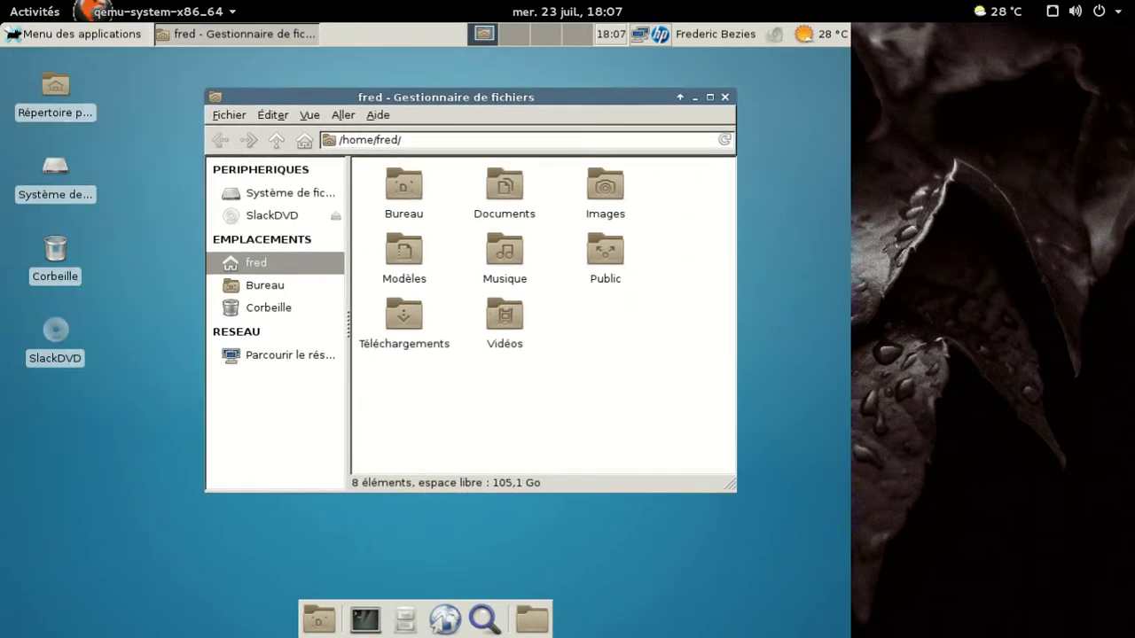
{"action": "double_click", "coordinate": [397, 323]}
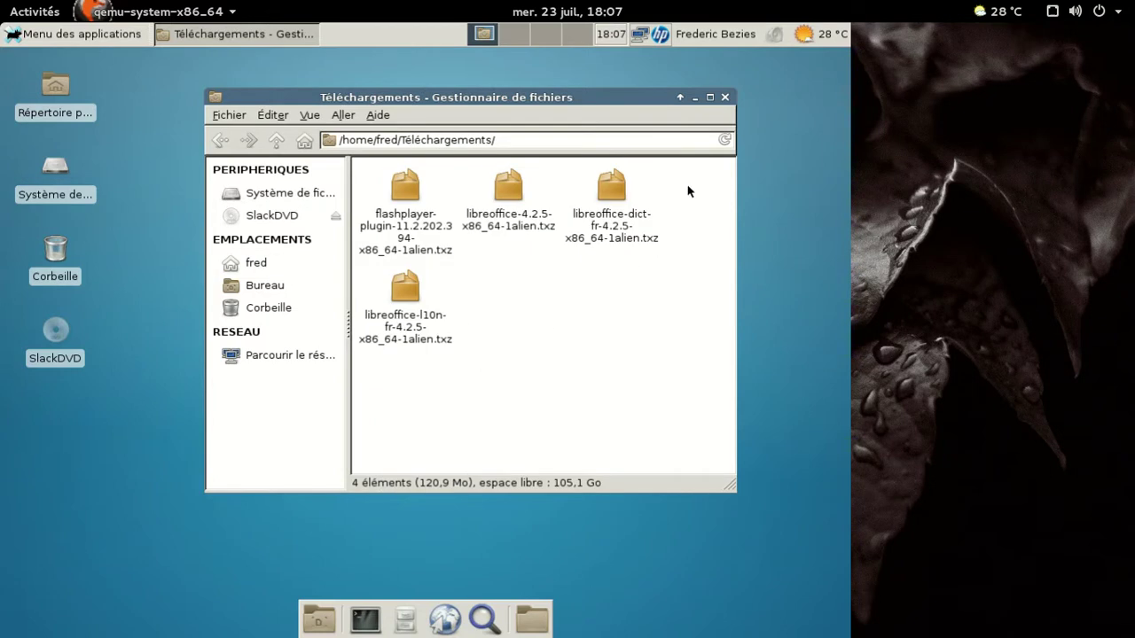
{"action": "left_click_drag", "start_coordinate": [688, 190], "coordinate": [364, 344]}
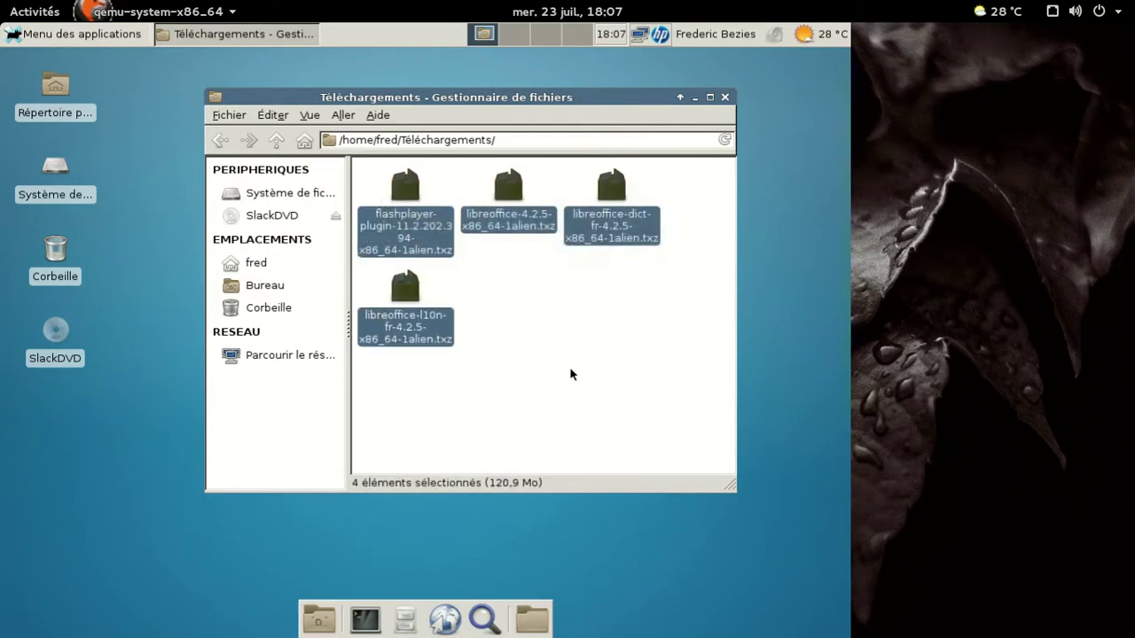
{"action": "left_click", "coordinate": [600, 358]}
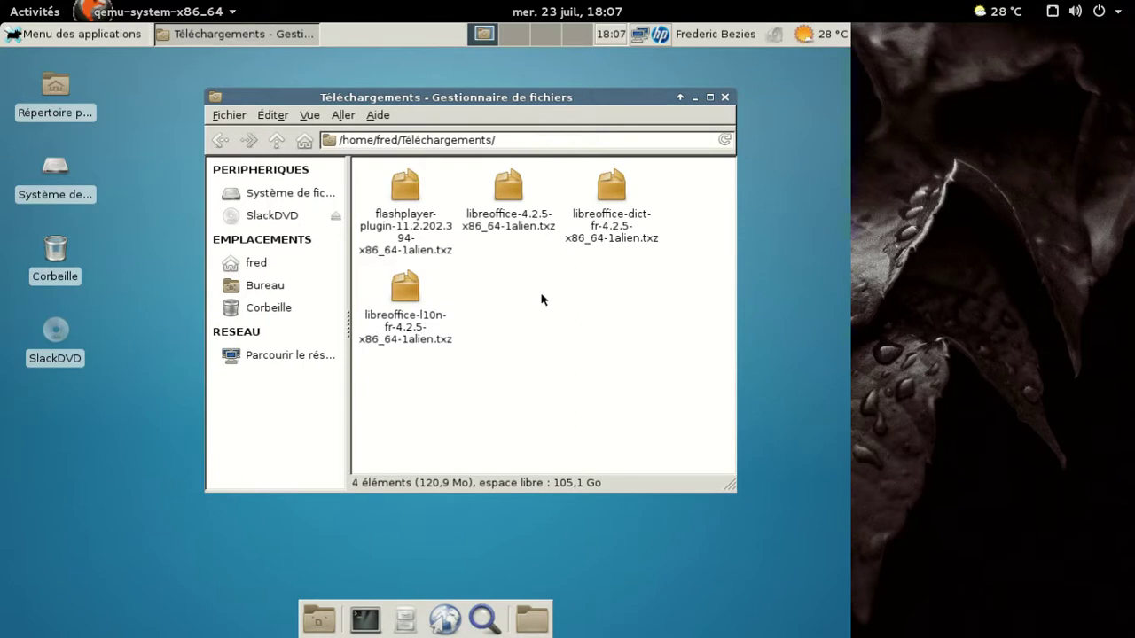
{"action": "left_click", "coordinate": [725, 98]}
Check the version information of LibreOffice from within Writer, and close the program.
{"action": "left_click", "coordinate": [94, 34]}
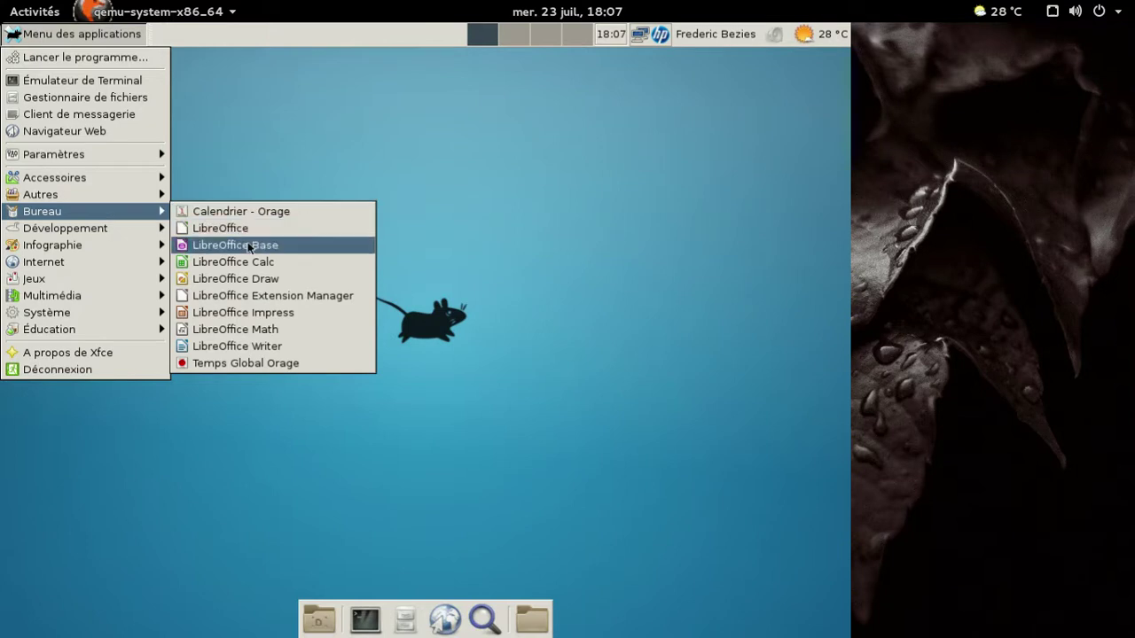
{"action": "left_click", "coordinate": [267, 347]}
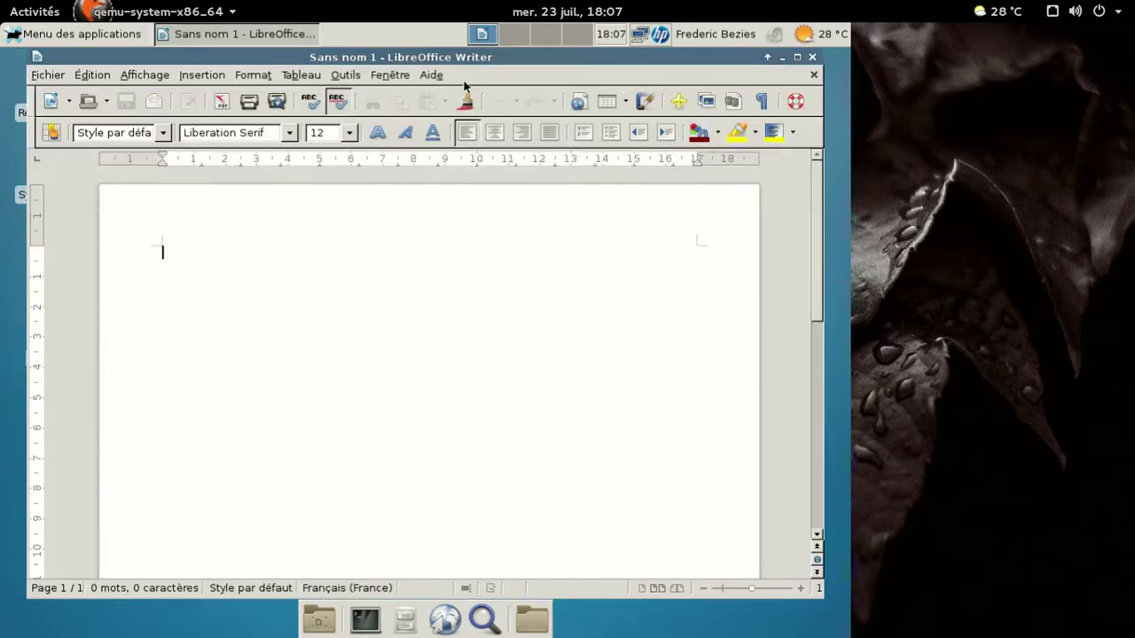
{"action": "left_click", "coordinate": [441, 78]}
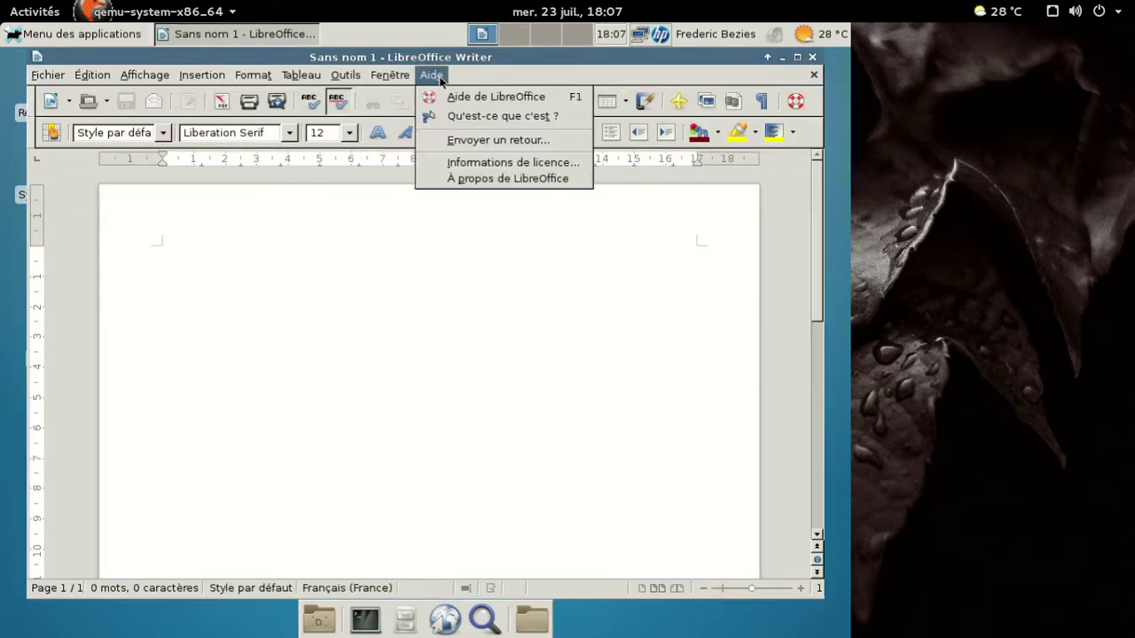
{"action": "left_click", "coordinate": [452, 179]}
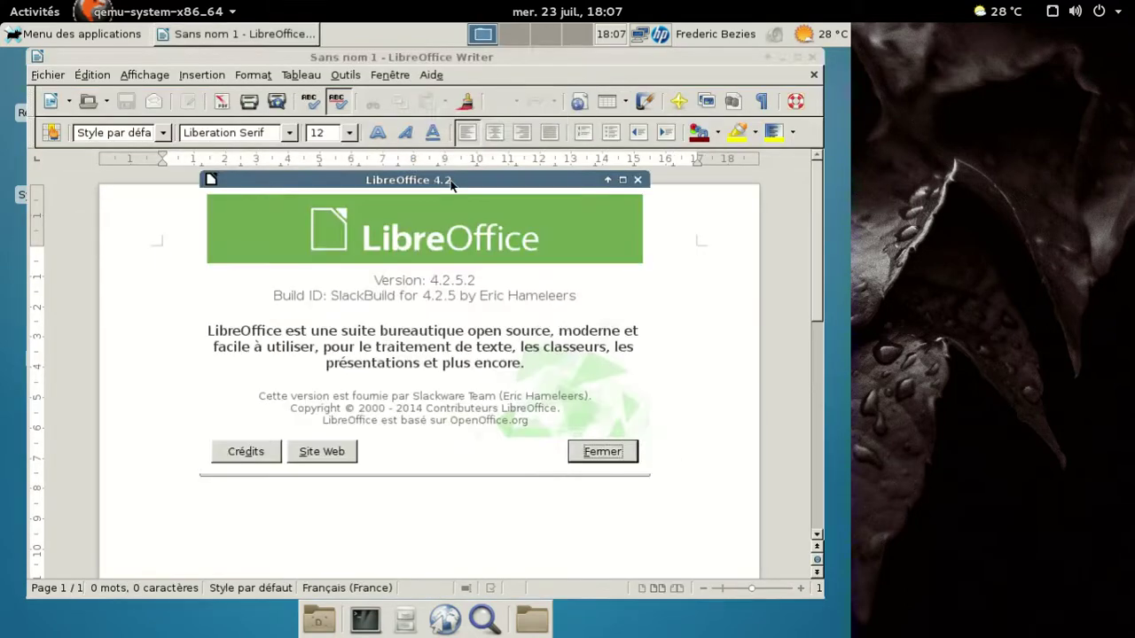
{"action": "left_click", "coordinate": [638, 180]}
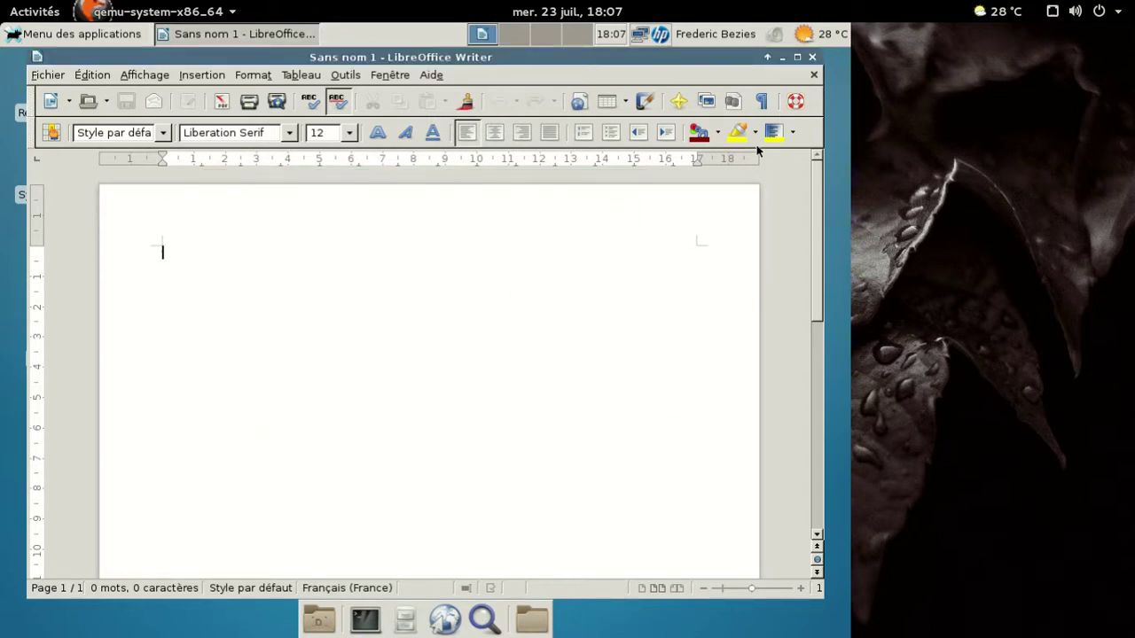
{"action": "left_click", "coordinate": [812, 57]}
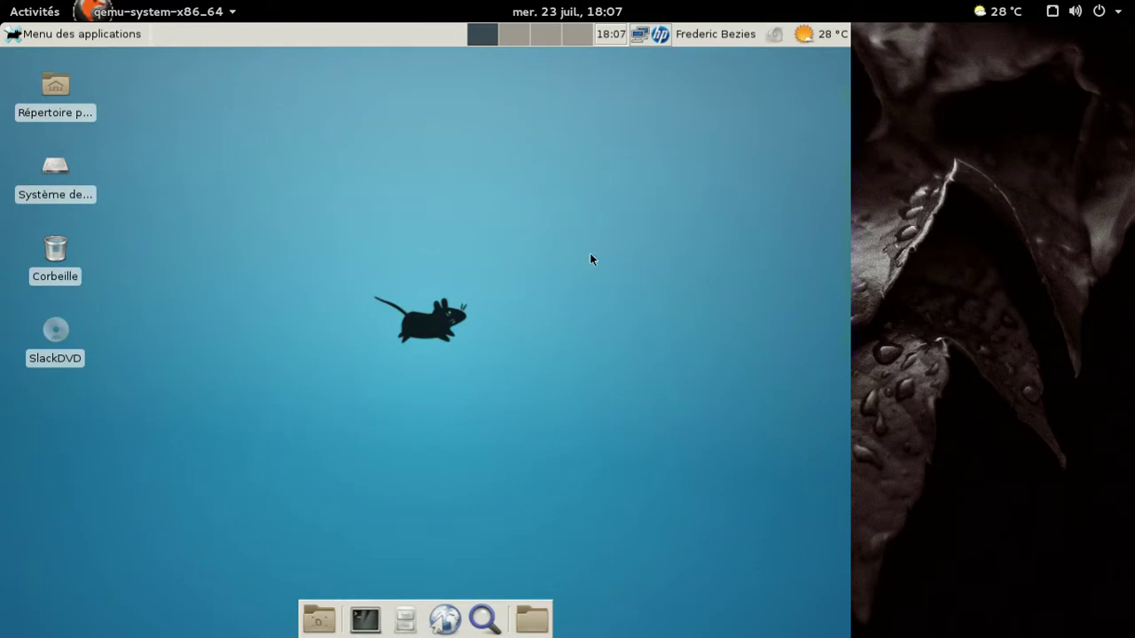
Open Firefox with only the start page tab kept, and reposition and enlarge its window on the desktop.
{"action": "left_click", "coordinate": [118, 36]}
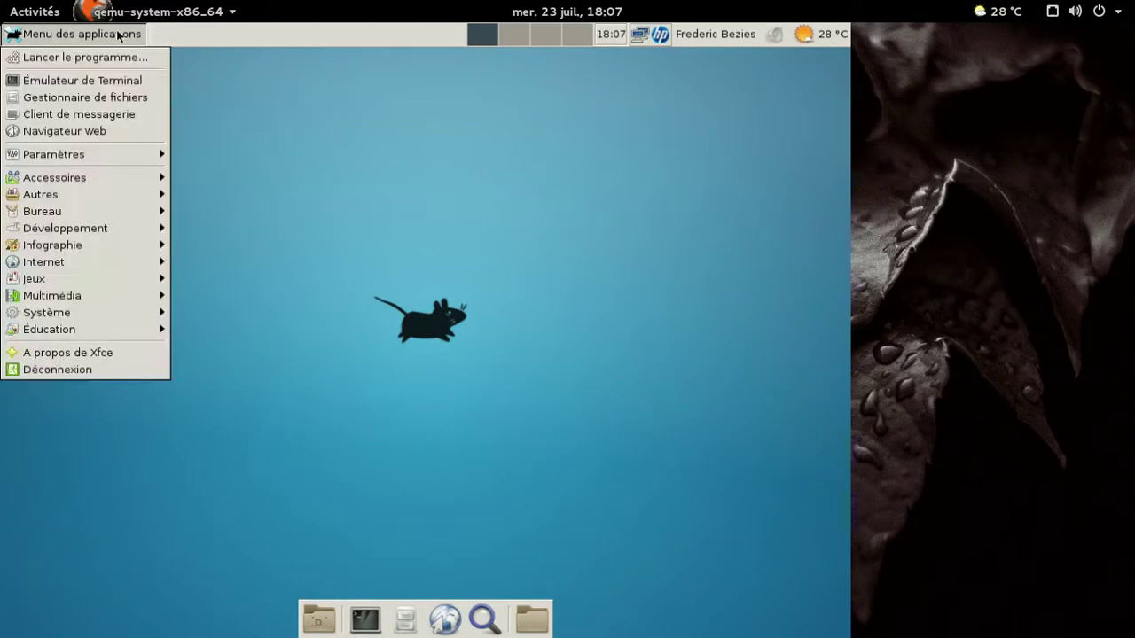
{"action": "left_click", "coordinate": [221, 263]}
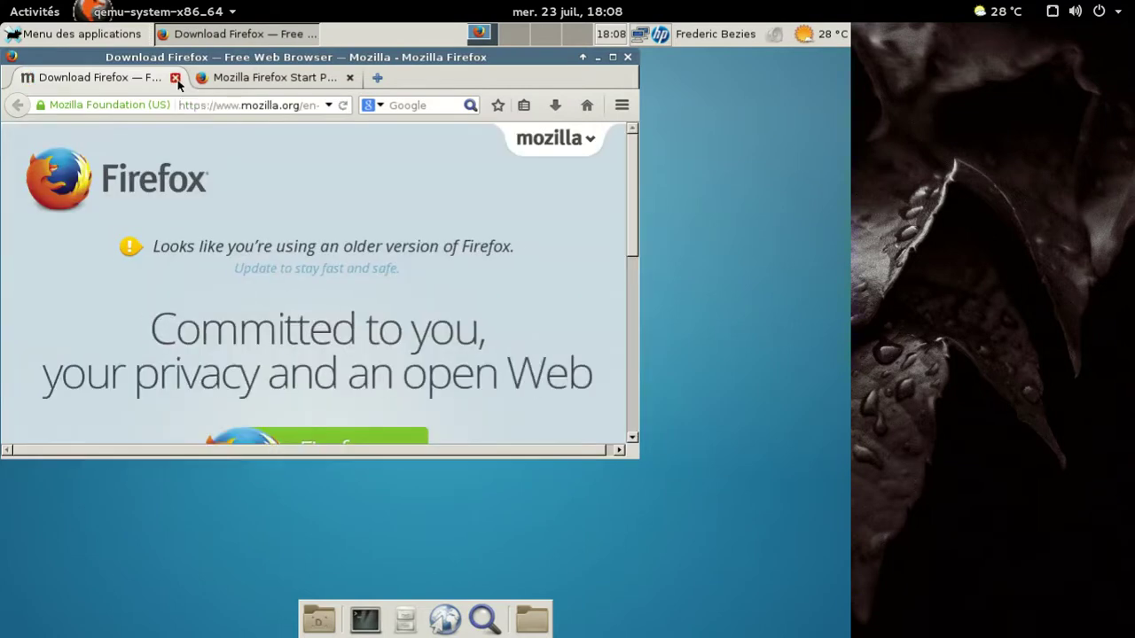
{"action": "left_click", "coordinate": [176, 78]}
{"action": "left_click_drag", "start_coordinate": [307, 59], "coordinate": [459, 102]}
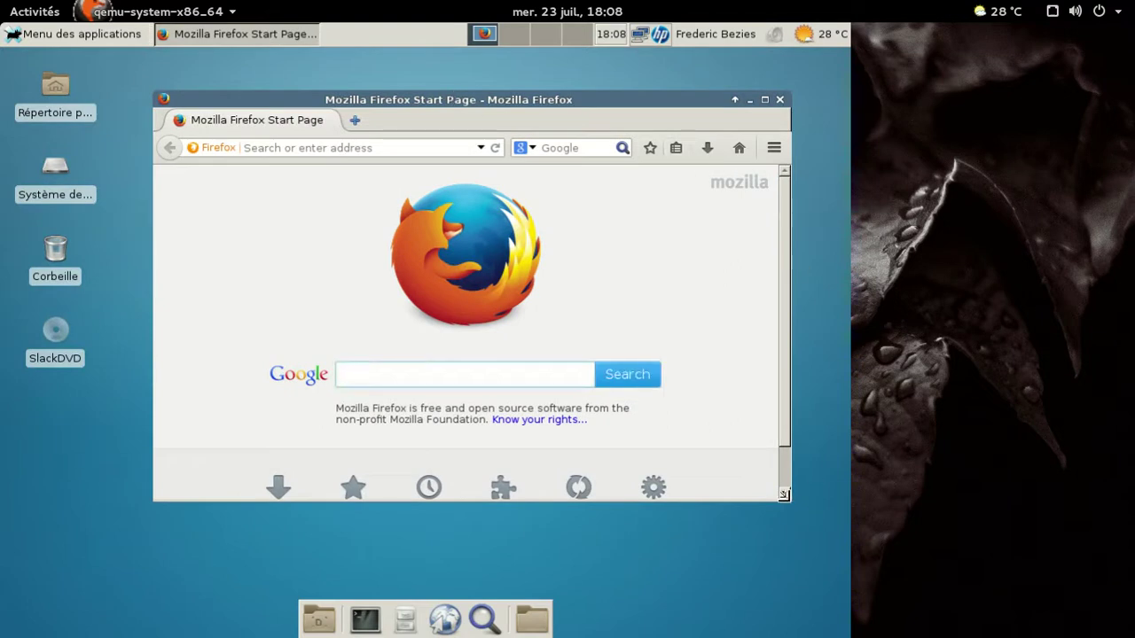
{"action": "left_click_drag", "start_coordinate": [789, 503], "coordinate": [817, 563]}
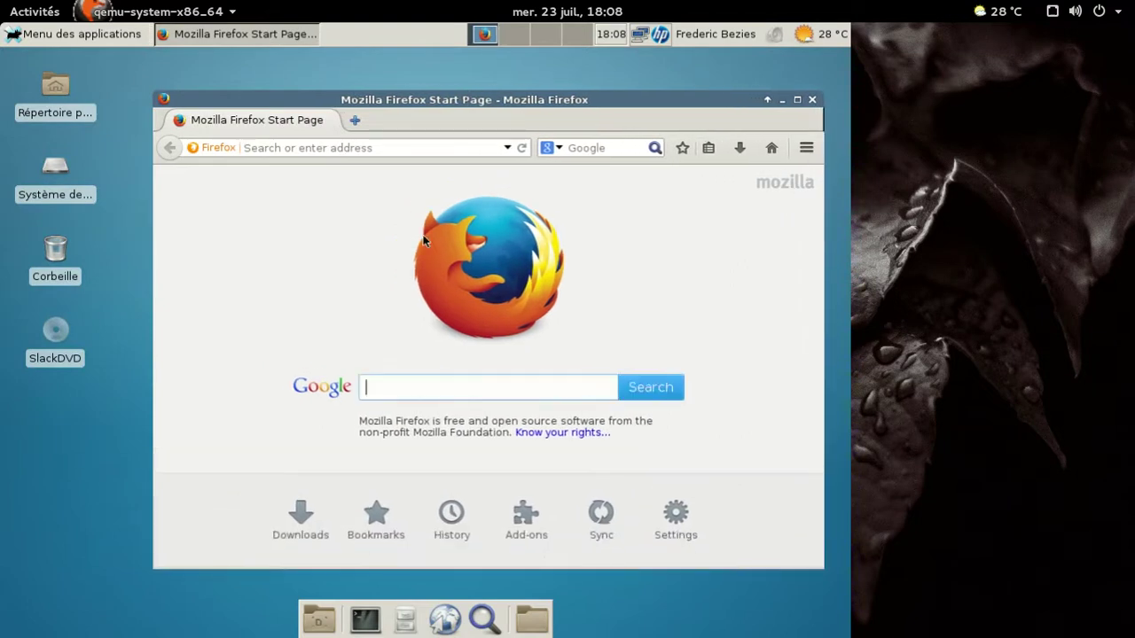
Load the Mozilla FTP server at ftp.mozilla.org in the browser.
{"action": "left_click", "coordinate": [366, 147]}
{"action": "type", "text": "ftp"}
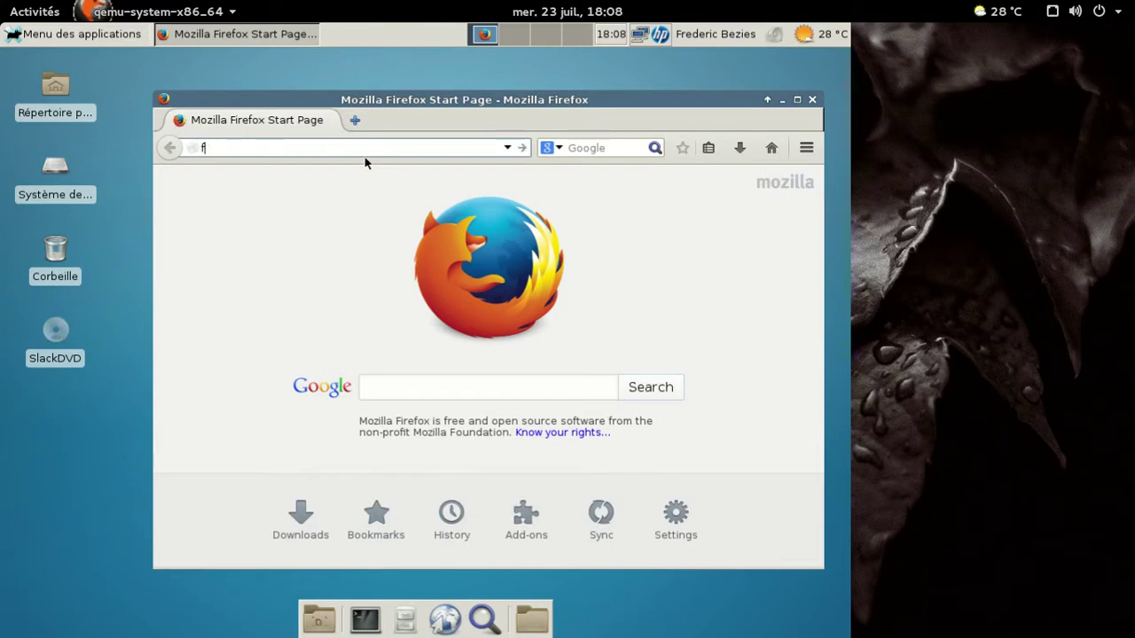
{"action": "type", "text": ".mozilla.org"}
{"action": "key", "text": "Return"}
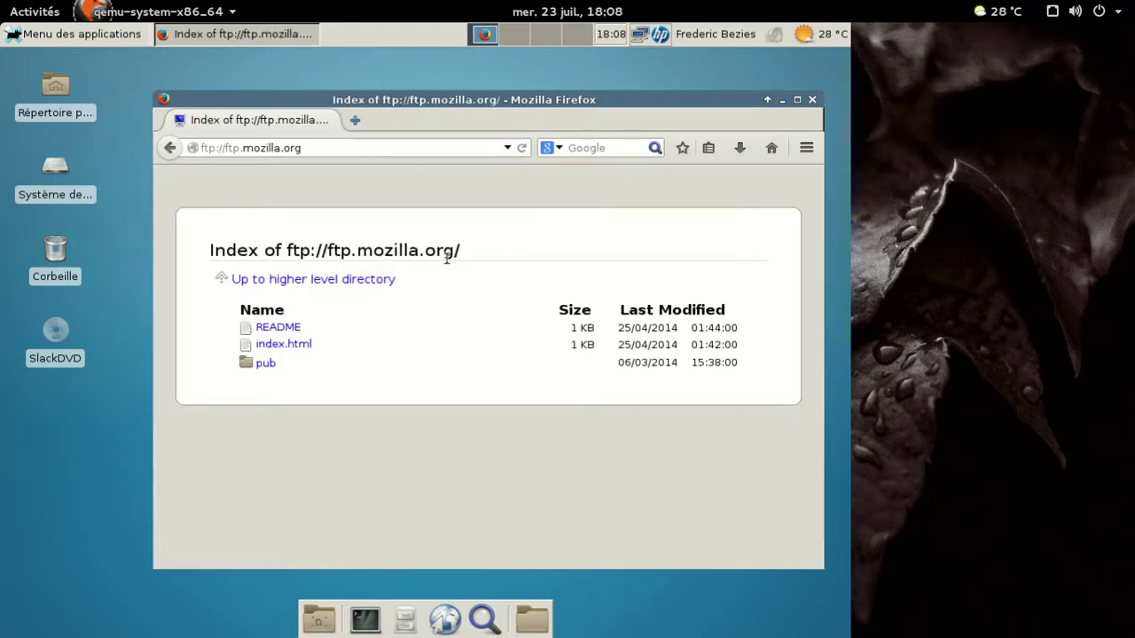
Browse the FTP server to the pub/firefox/releases directory.
{"action": "left_click", "coordinate": [263, 364]}
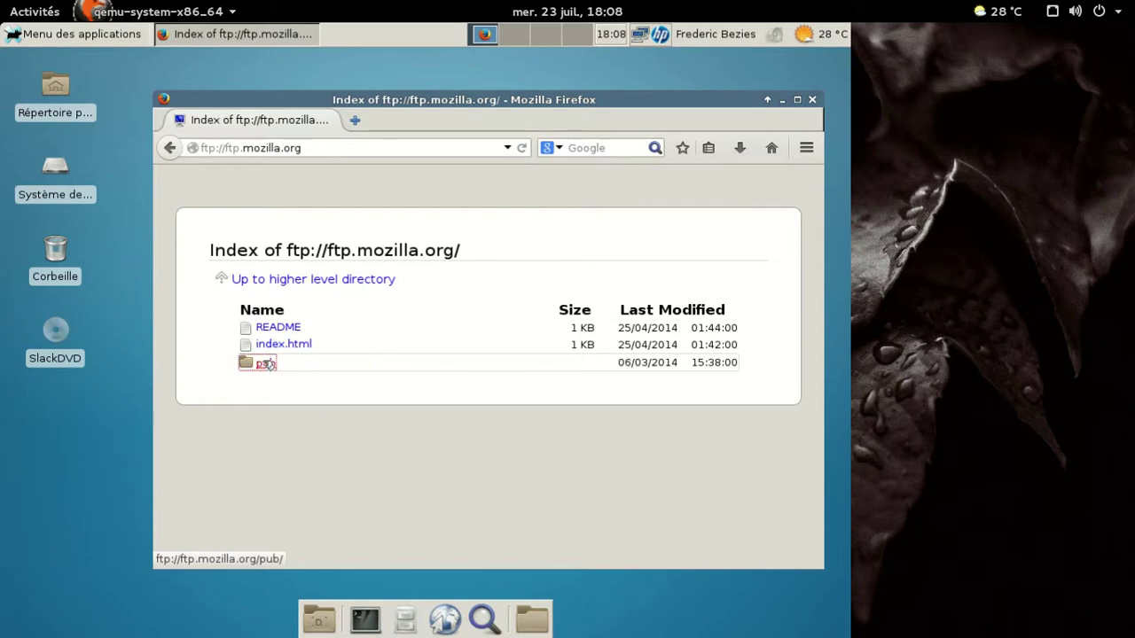
{"action": "scroll", "coordinate": [443, 355], "scroll_direction": "down", "scroll_amount": 5}
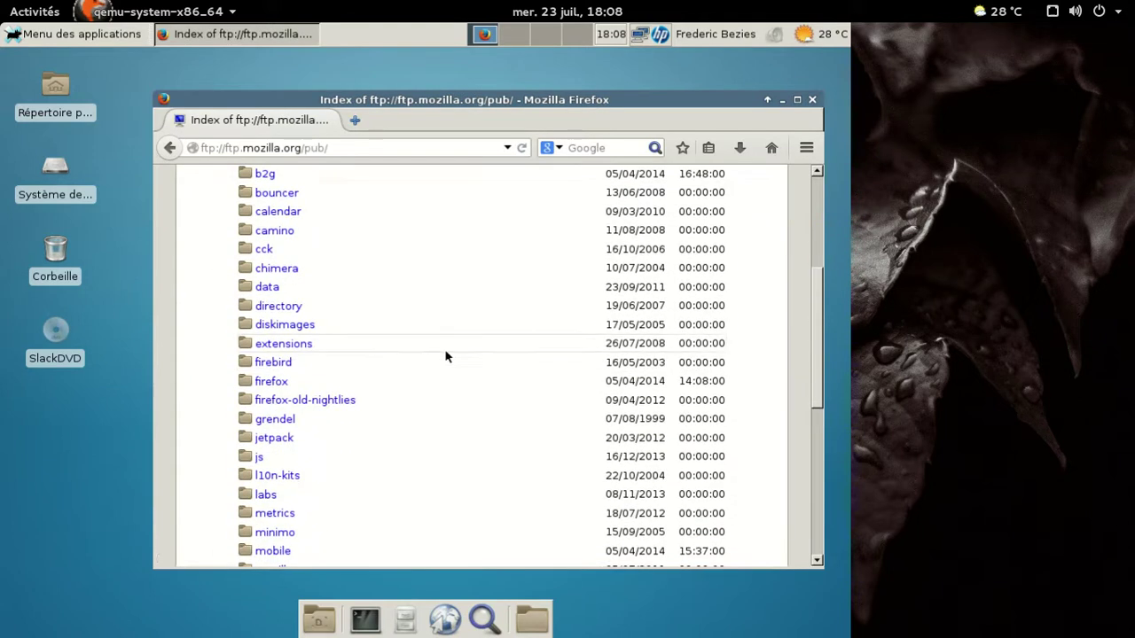
{"action": "left_click", "coordinate": [273, 381]}
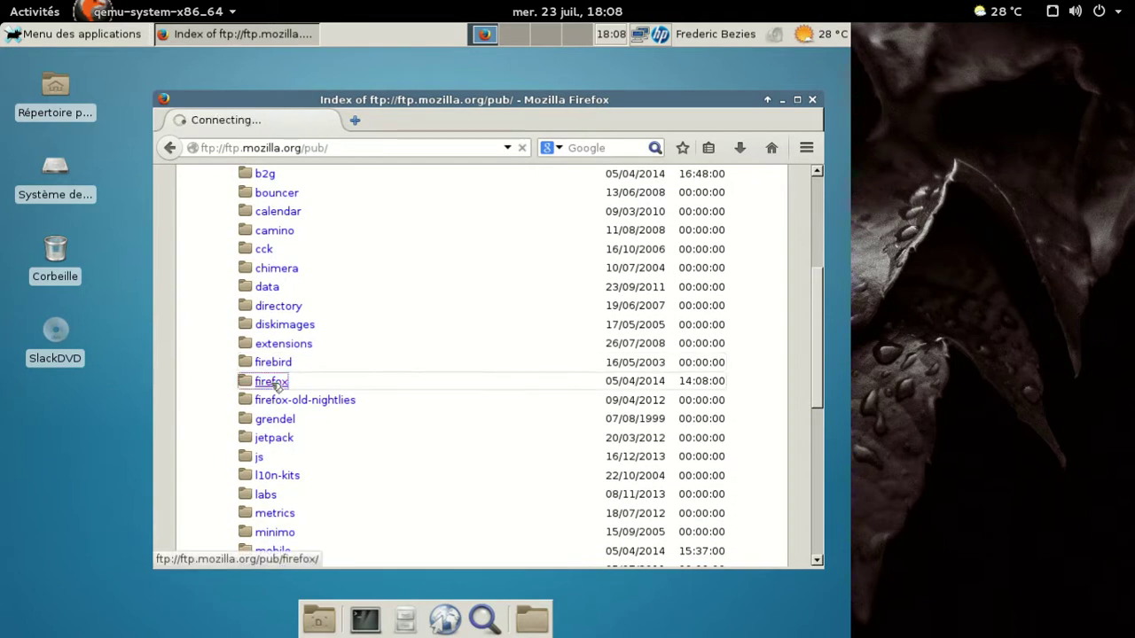
{"action": "left_click", "coordinate": [270, 385]}
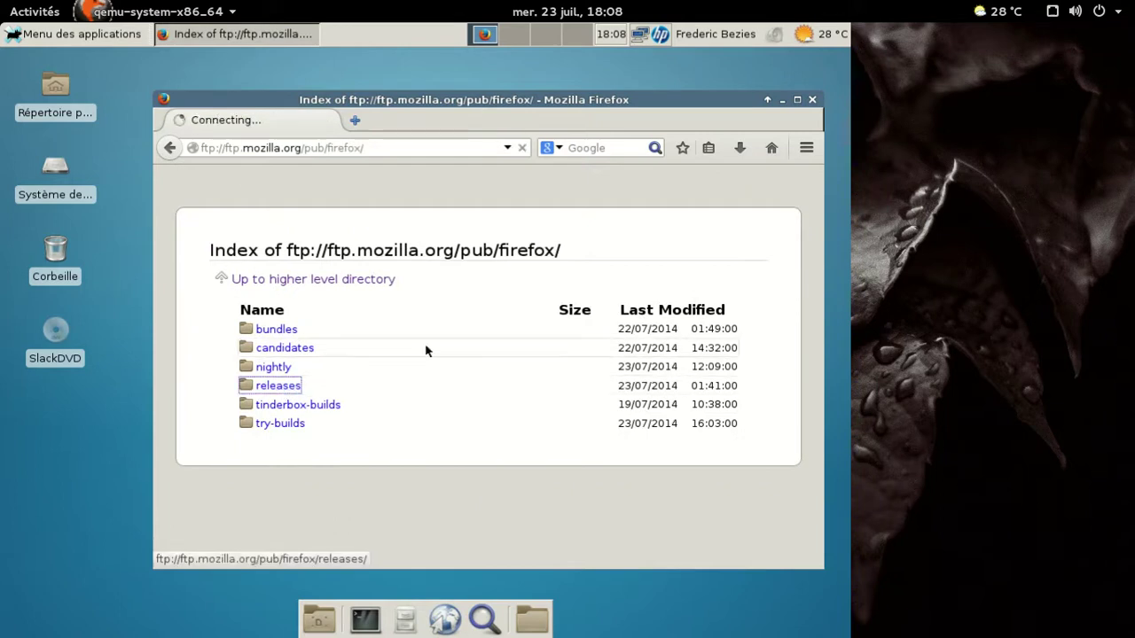
Find the 30.0 release folder in the Firefox releases list and open it to view its platform folders.
{"action": "left_click_drag", "start_coordinate": [821, 189], "coordinate": [783, 452]}
{"action": "scroll", "coordinate": [520, 426], "scroll_direction": "down", "scroll_amount": 3}
{"action": "scroll", "coordinate": [418, 426], "scroll_direction": "down", "scroll_amount": 10}
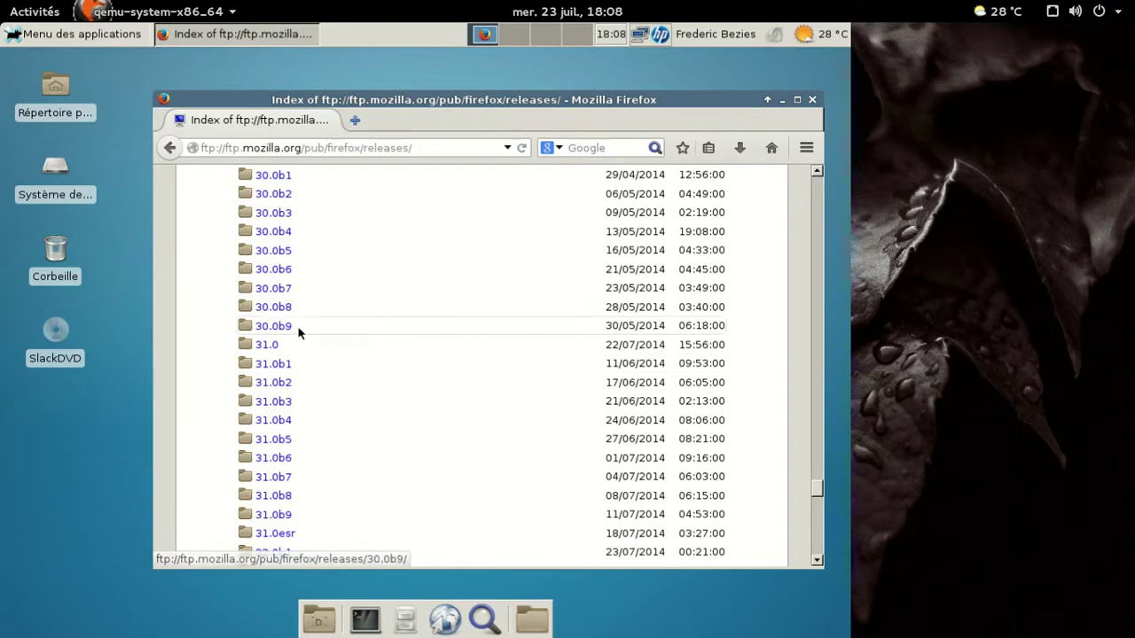
{"action": "scroll", "coordinate": [296, 329], "scroll_direction": "up", "scroll_amount": 3}
{"action": "left_click", "coordinate": [266, 293]}
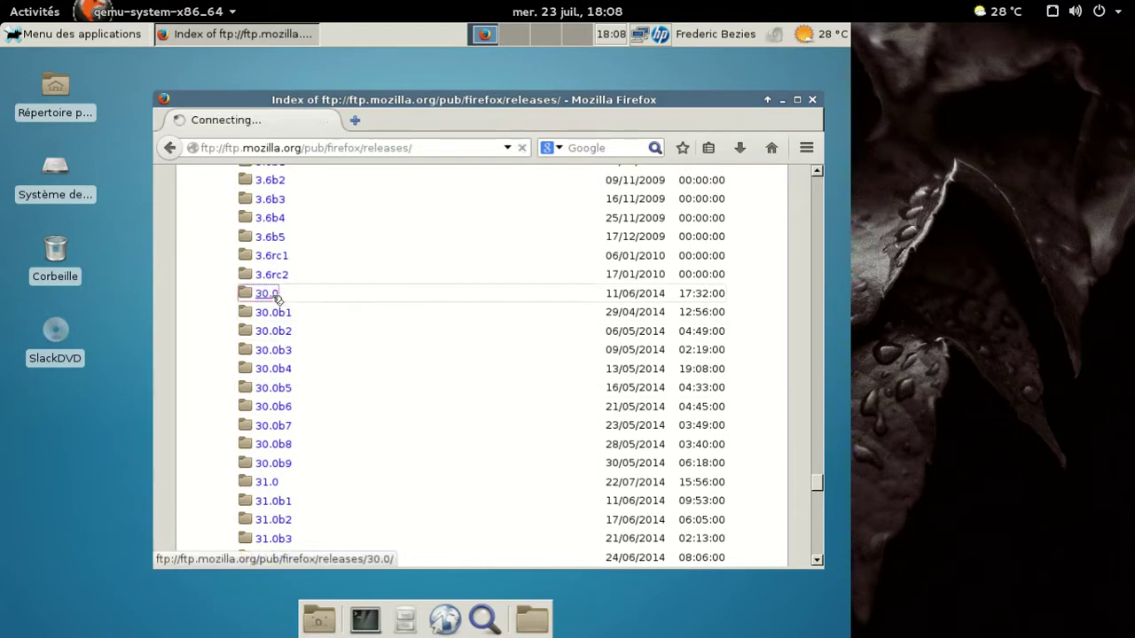
{"action": "scroll", "coordinate": [399, 397], "scroll_direction": "down", "scroll_amount": 3}
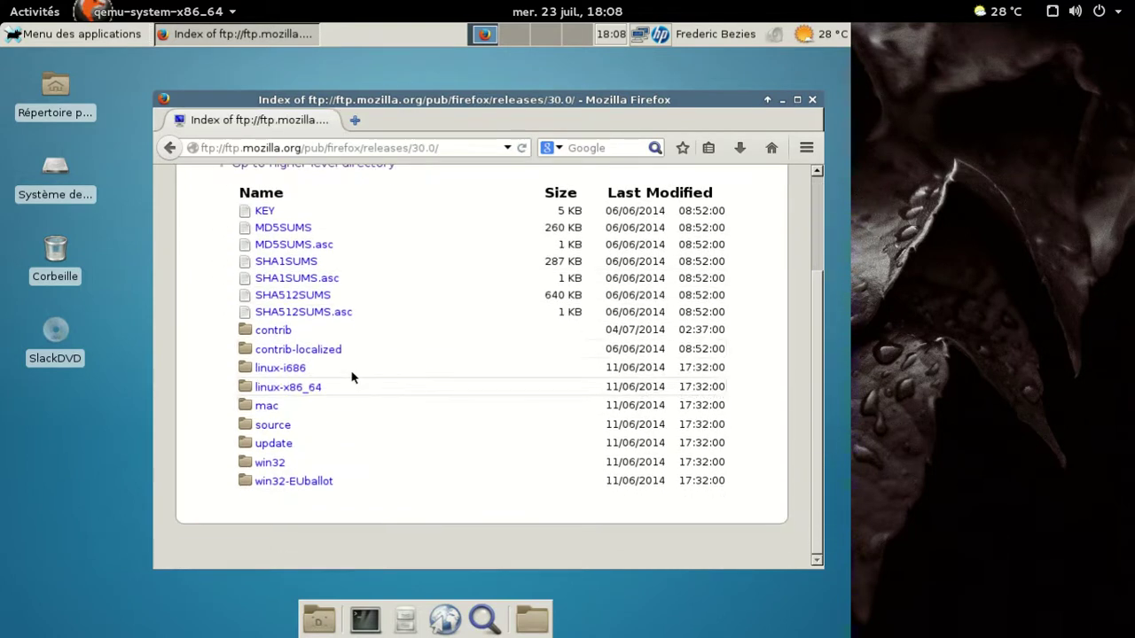
Check the contents of the fr folder in the linux-x86_64 directory and return to the 30.0 release directory.
{"action": "left_click", "coordinate": [288, 387]}
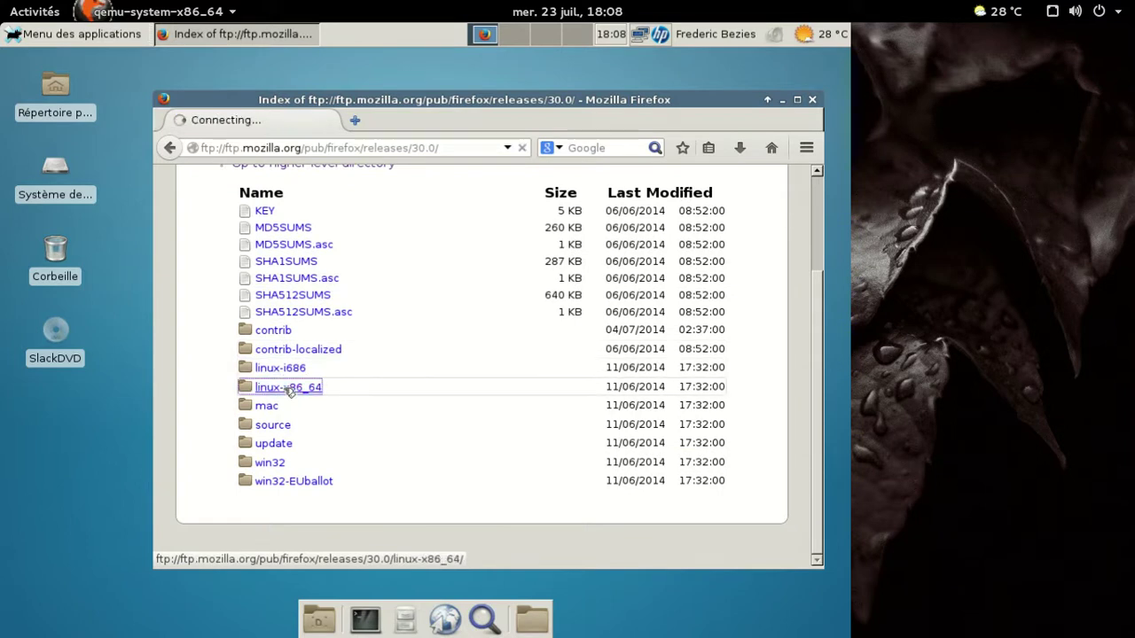
{"action": "scroll", "coordinate": [384, 387], "scroll_direction": "down", "scroll_amount": 5}
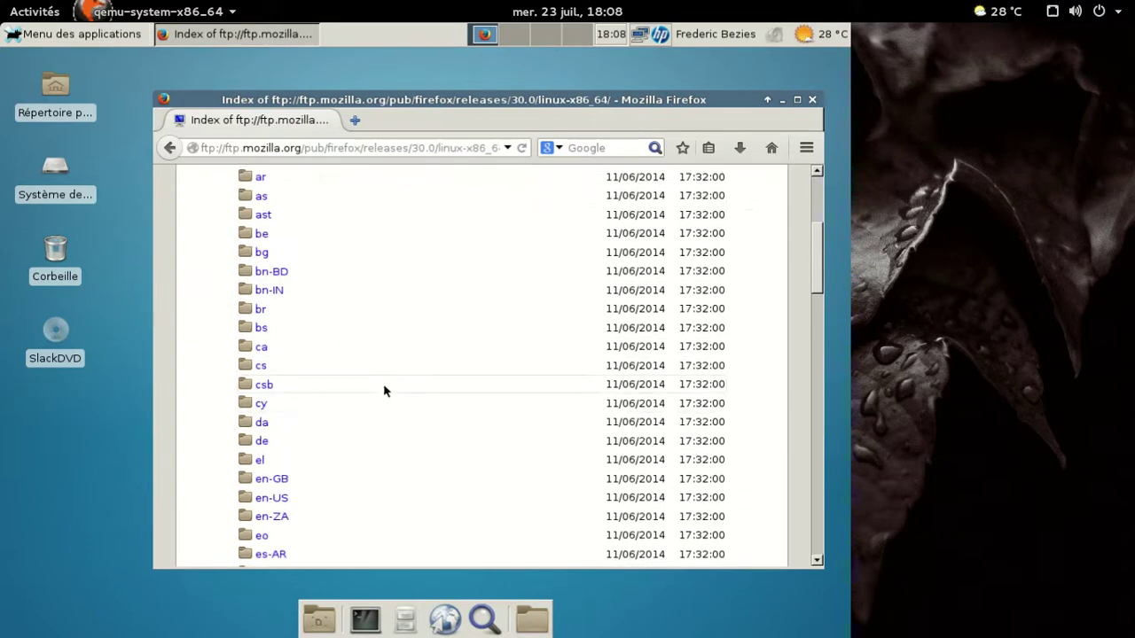
{"action": "scroll", "coordinate": [278, 435], "scroll_direction": "down", "scroll_amount": 4}
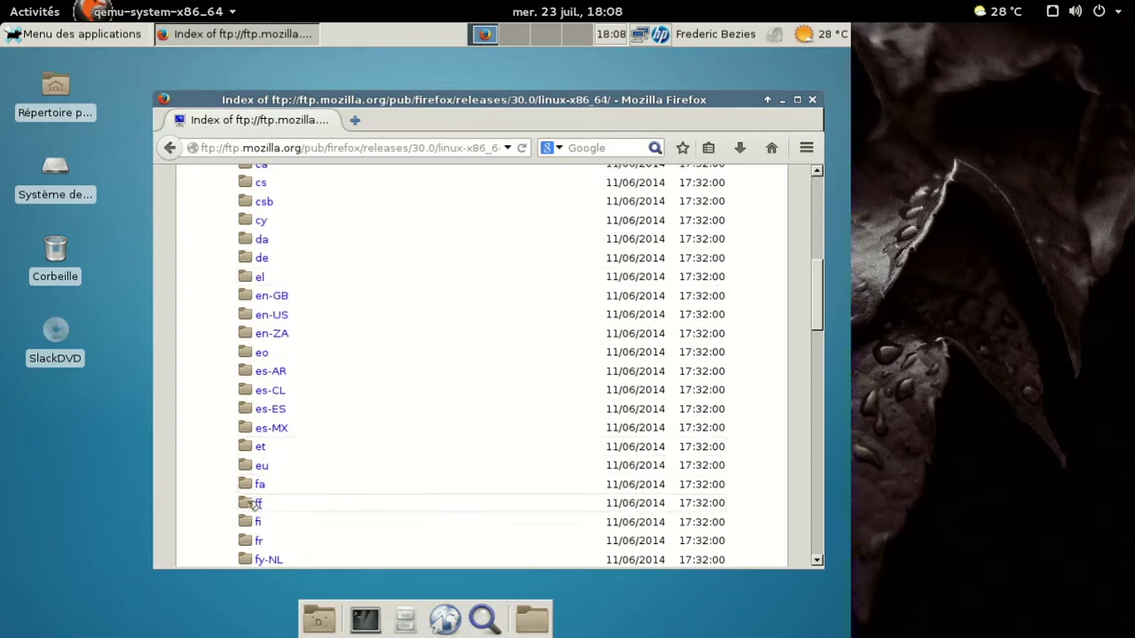
{"action": "left_click", "coordinate": [257, 543]}
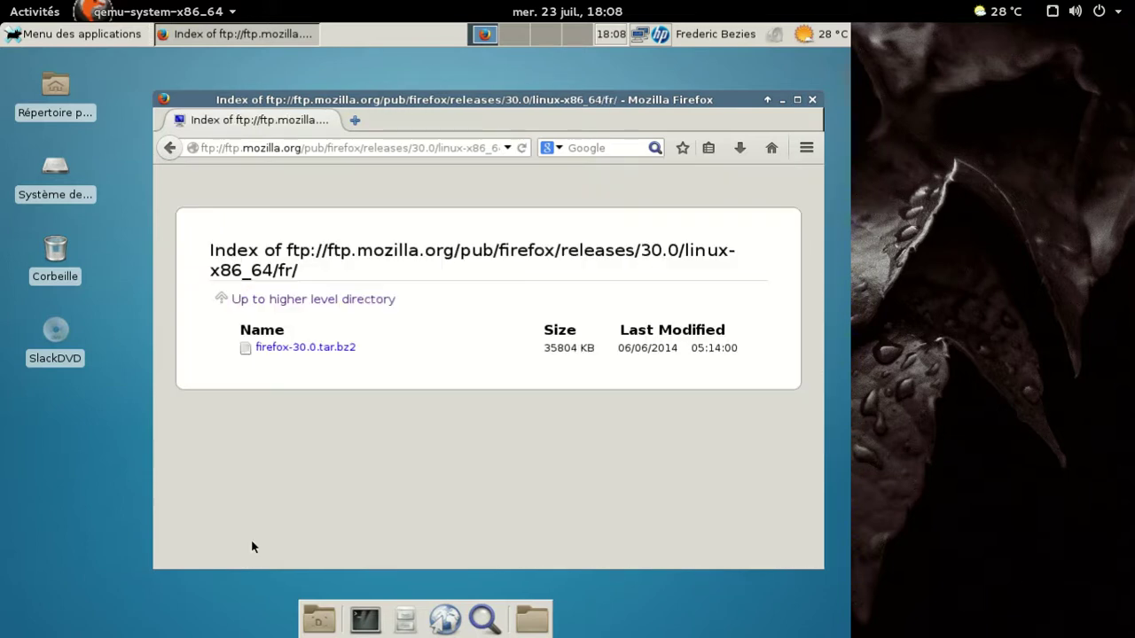
{"action": "left_click", "coordinate": [255, 302]}
{"action": "left_click", "coordinate": [256, 299]}
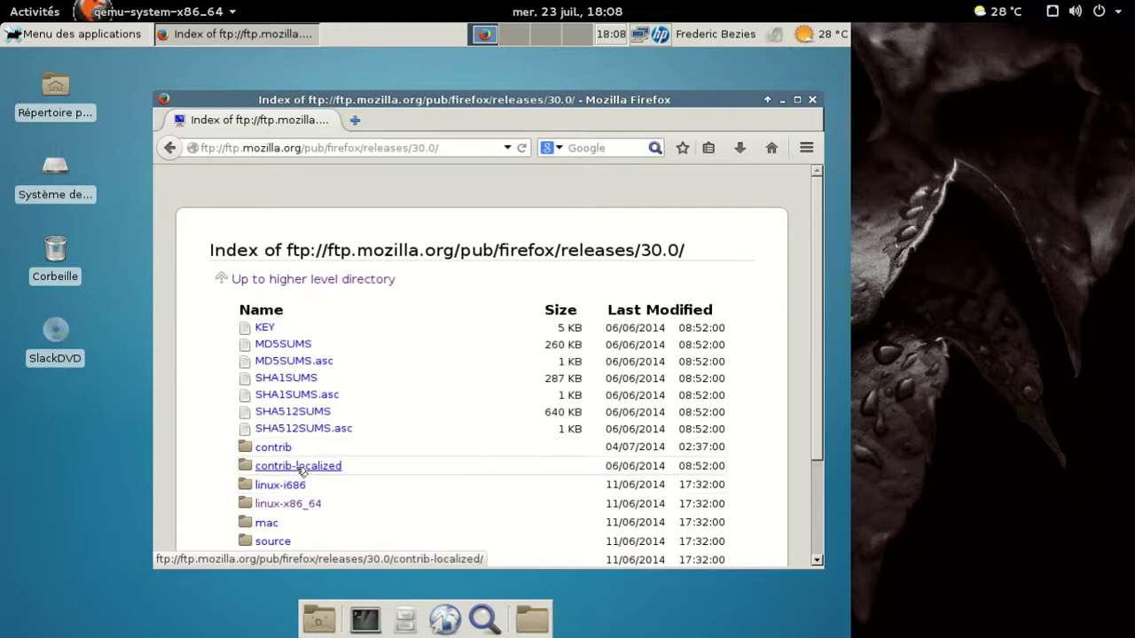
Open the win32 directory of the 30.0 release and view its fr folder.
{"action": "scroll", "coordinate": [405, 476], "scroll_direction": "down", "scroll_amount": 1}
{"action": "left_click", "coordinate": [268, 534]}
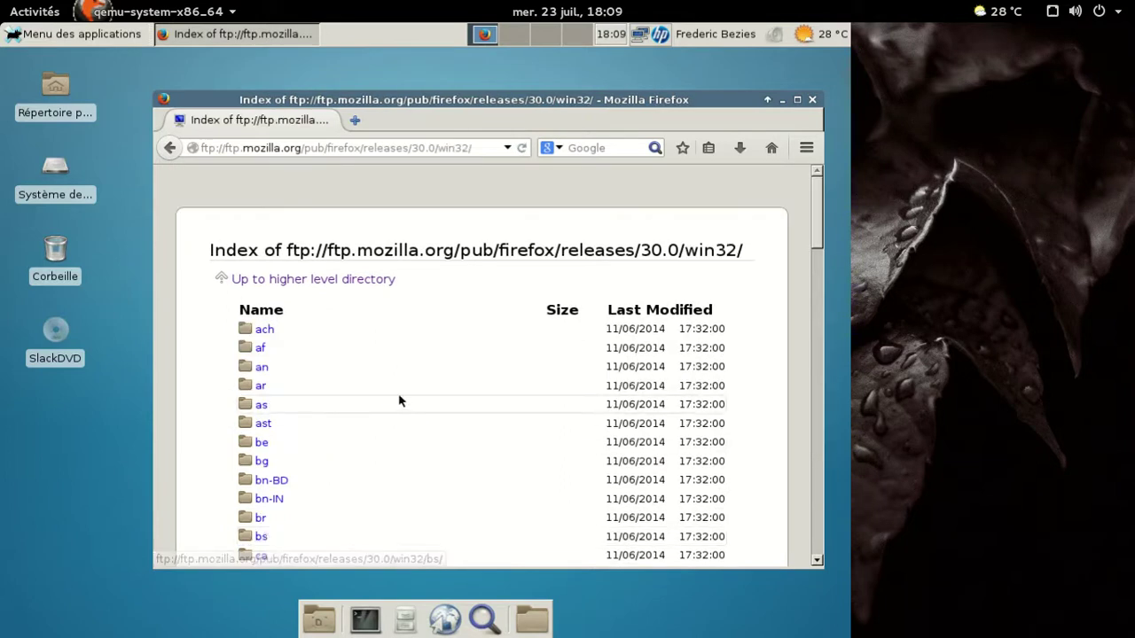
{"action": "scroll", "coordinate": [398, 398], "scroll_direction": "down", "scroll_amount": 1}
{"action": "scroll", "coordinate": [271, 479], "scroll_direction": "down", "scroll_amount": 5}
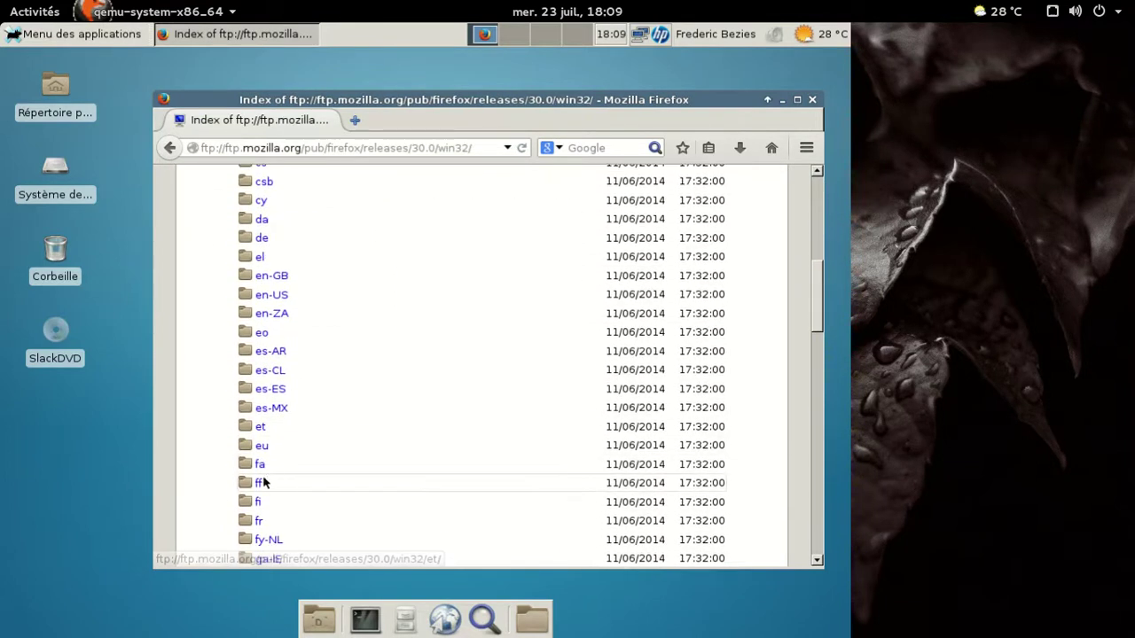
{"action": "left_click", "coordinate": [259, 521]}
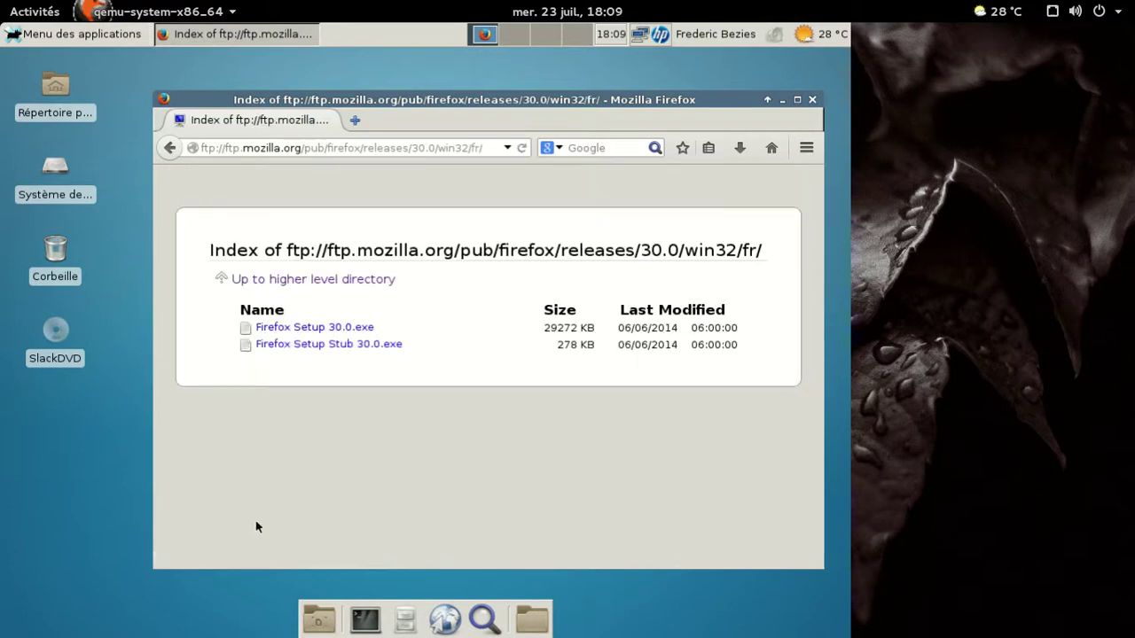
Go back up to the win32 directory and open its xpi folder.
{"action": "left_click", "coordinate": [257, 281]}
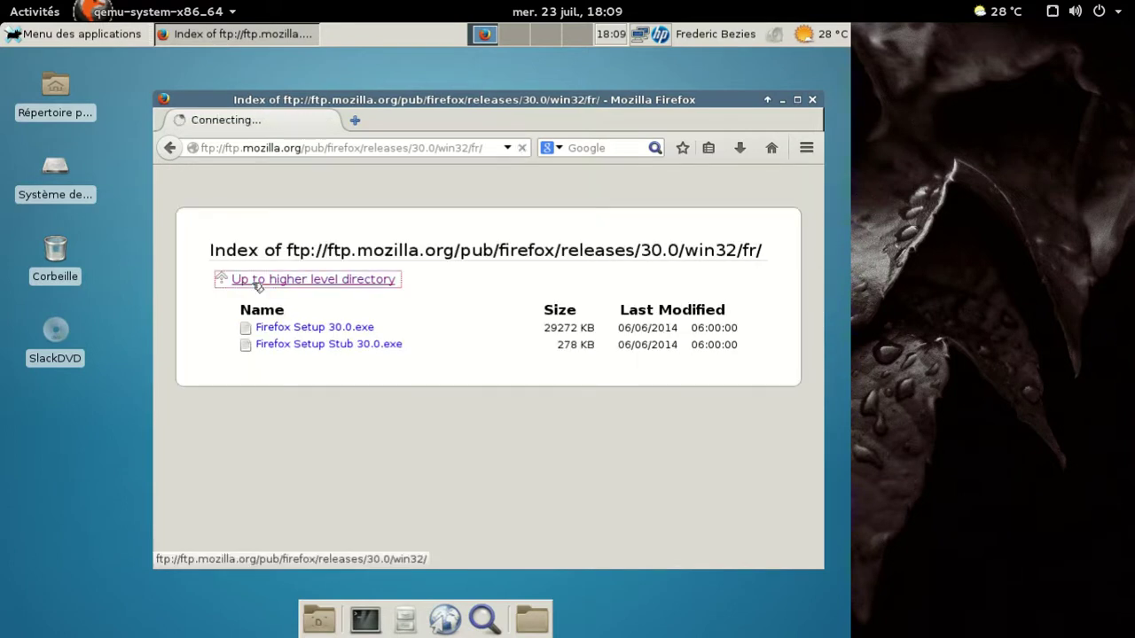
{"action": "left_click_drag", "start_coordinate": [816, 206], "coordinate": [794, 504]}
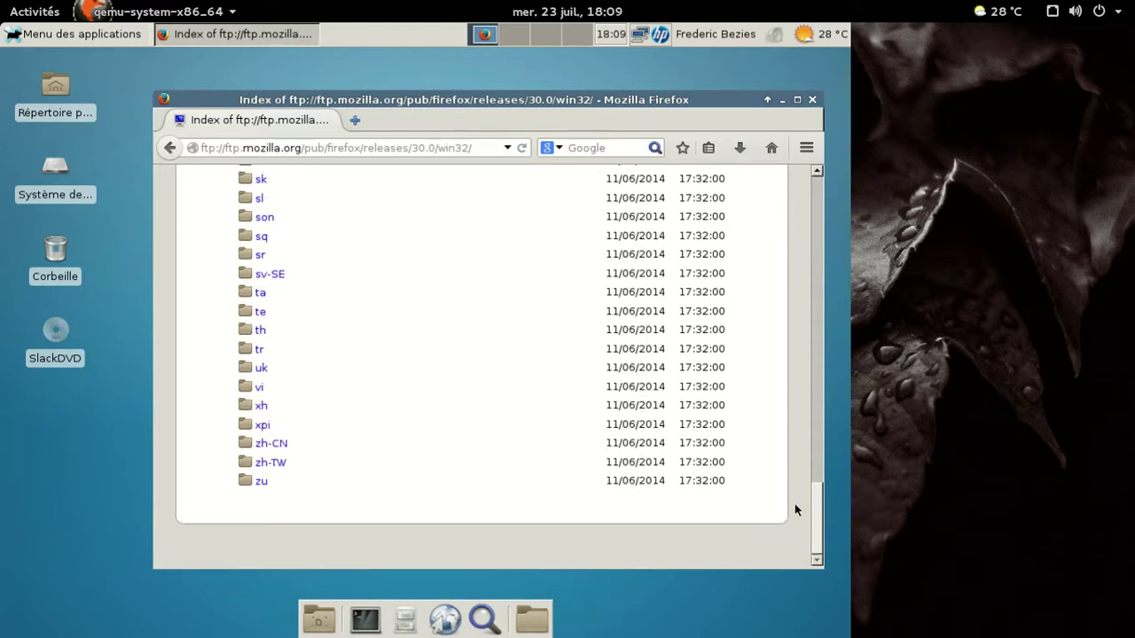
{"action": "left_click", "coordinate": [266, 424]}
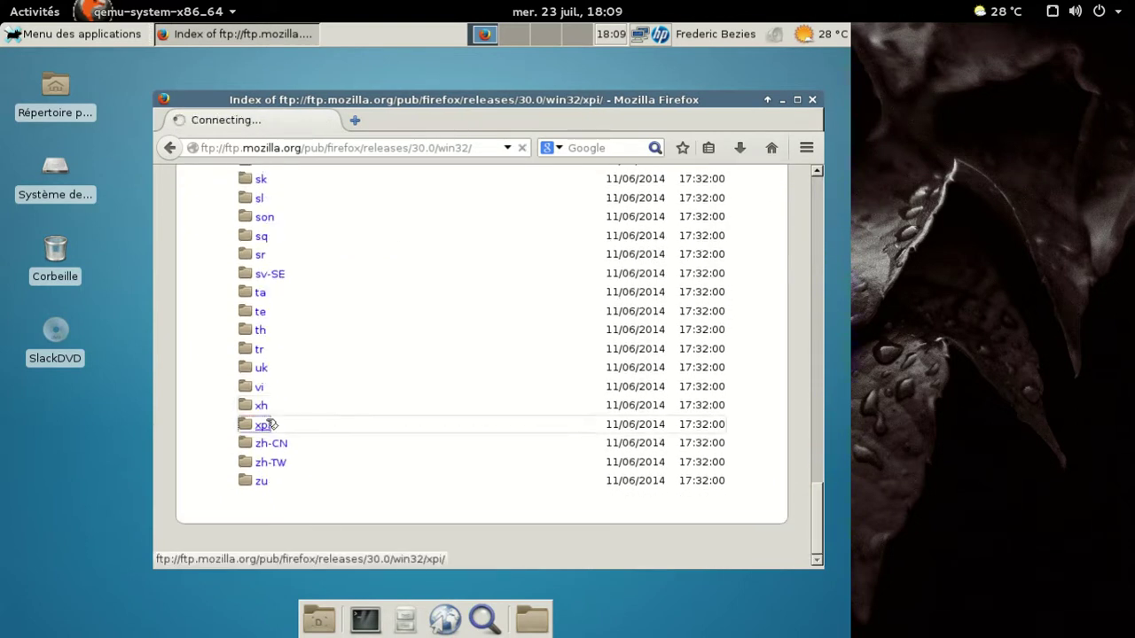
Install the French language pack from fr.xpi, allowing the site to install software, and dismiss the completion notice.
{"action": "left_click_drag", "start_coordinate": [817, 188], "coordinate": [817, 290]}
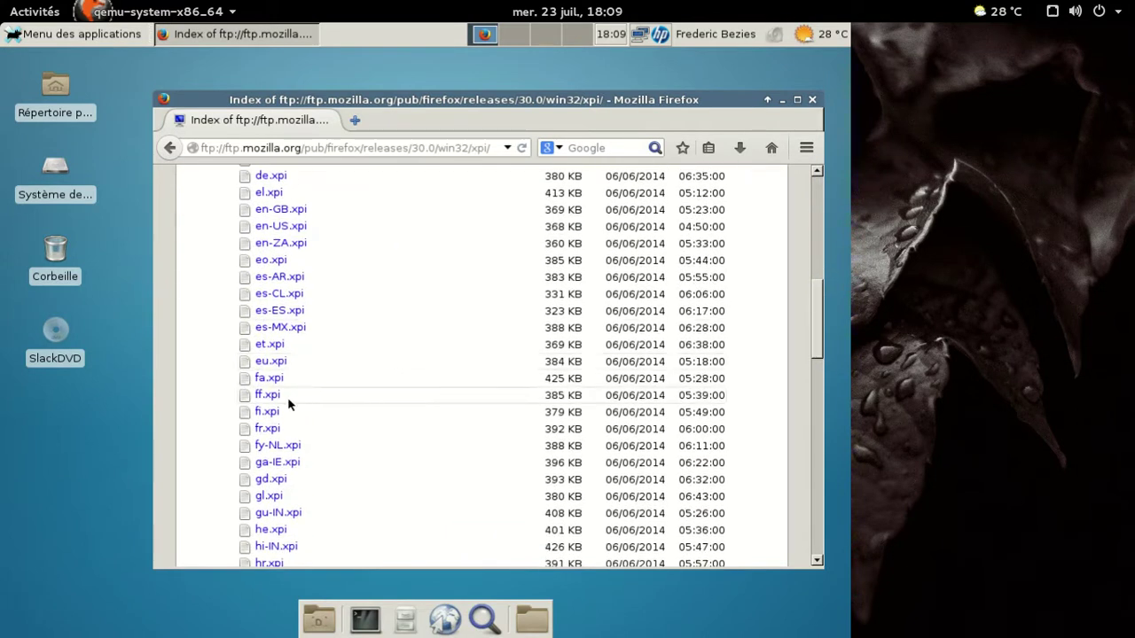
{"action": "left_click", "coordinate": [267, 429]}
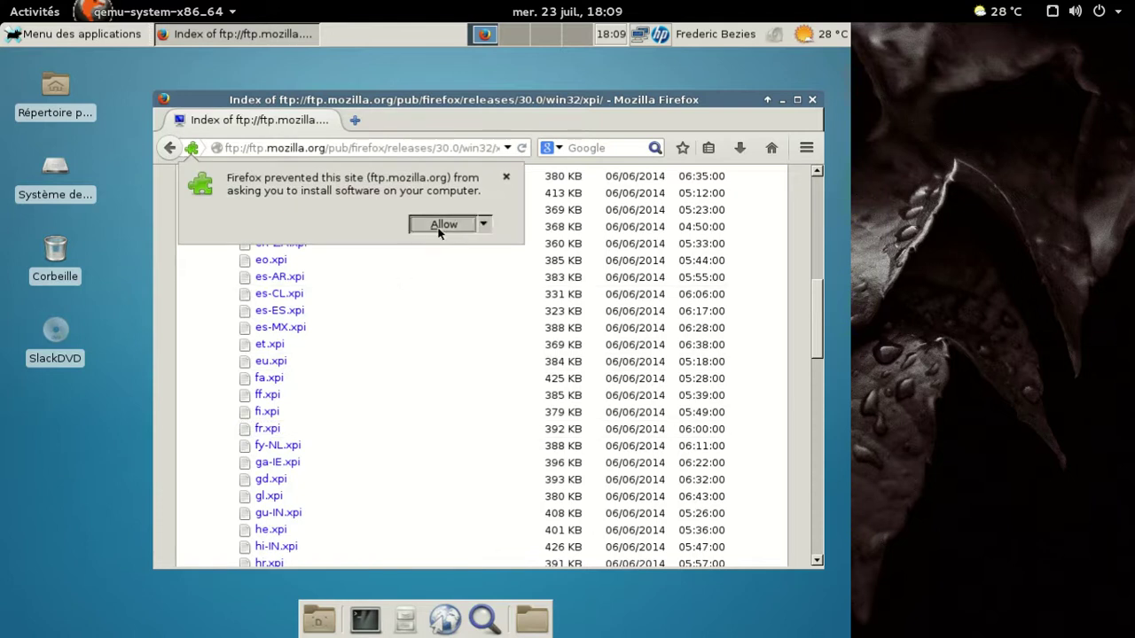
{"action": "left_click", "coordinate": [440, 228]}
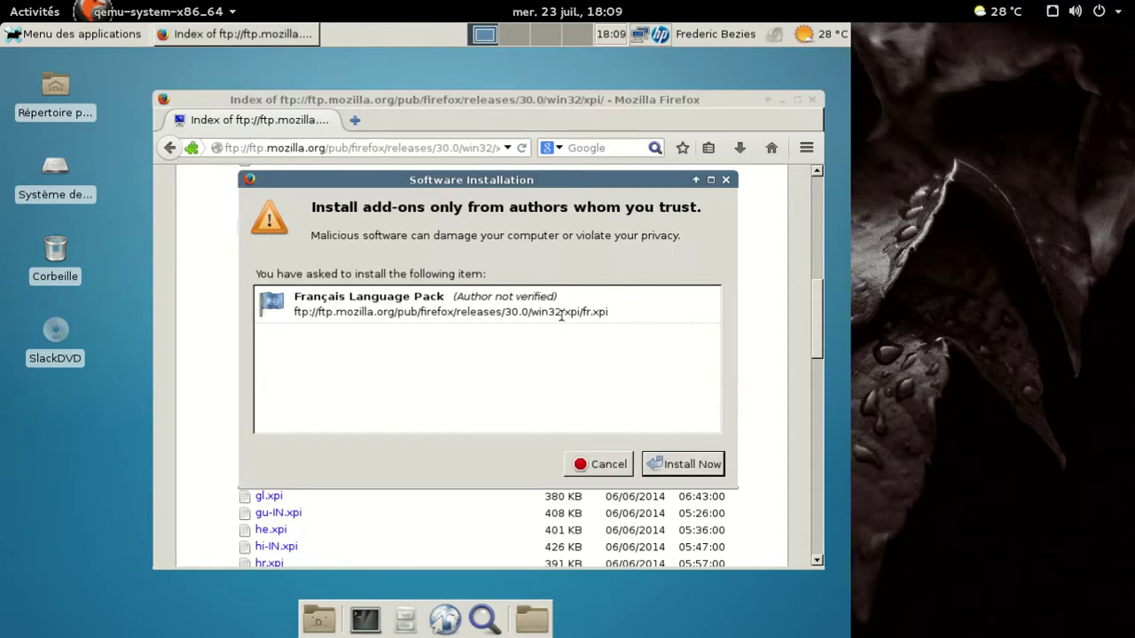
{"action": "left_click", "coordinate": [671, 470]}
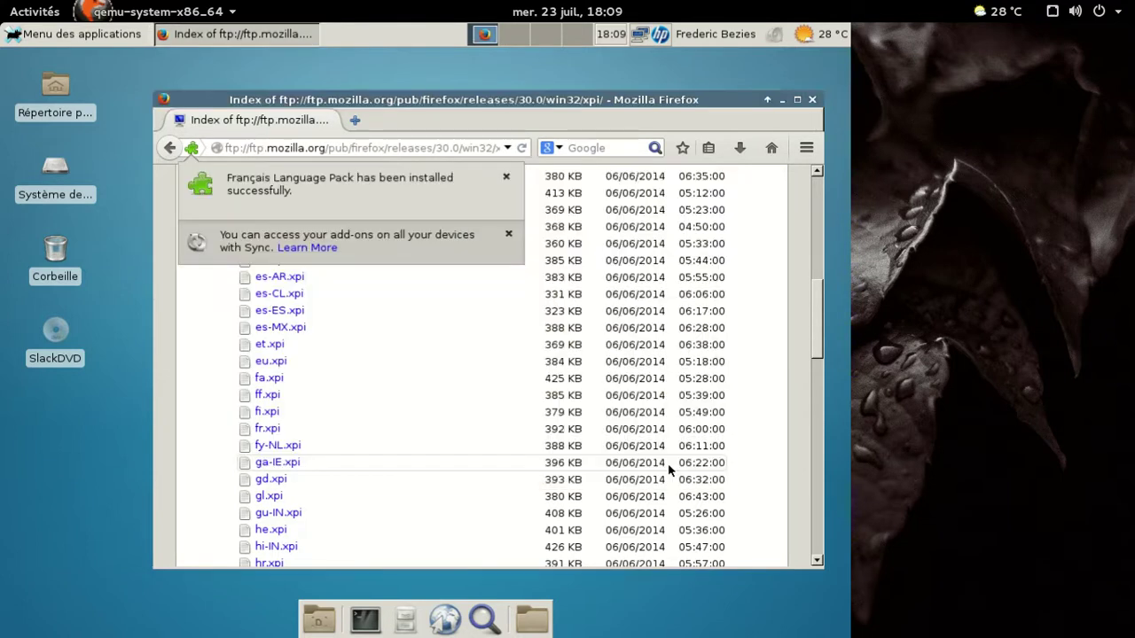
{"action": "left_click", "coordinate": [507, 178]}
Check the installed language packs in the Add-ons Manager.
{"action": "left_click", "coordinate": [801, 155]}
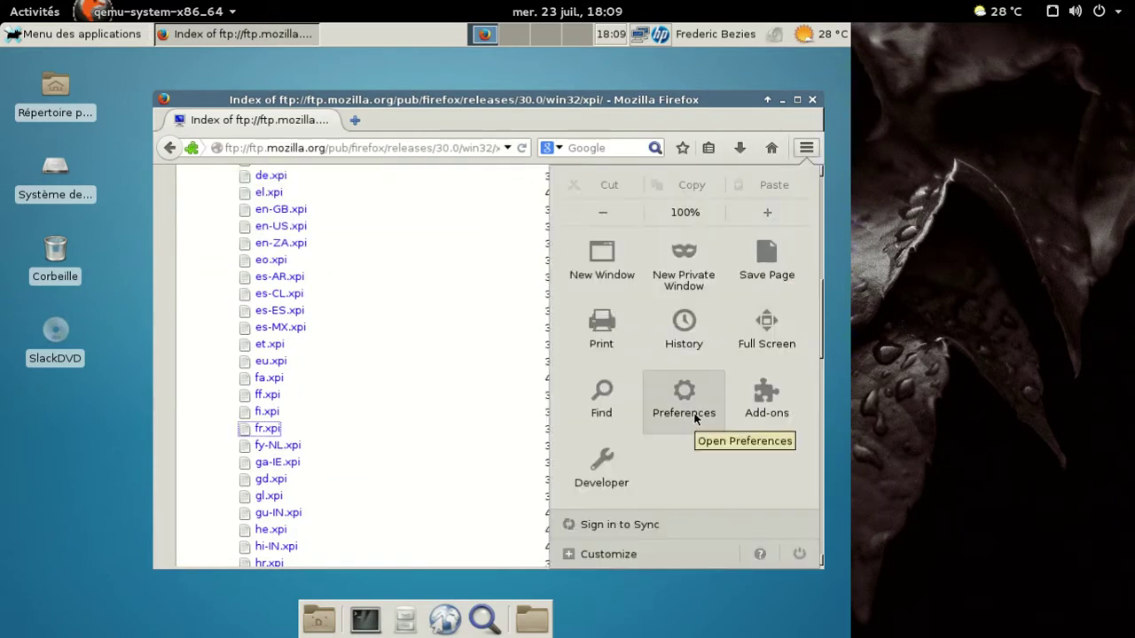
{"action": "left_click", "coordinate": [745, 404]}
{"action": "left_click", "coordinate": [325, 434]}
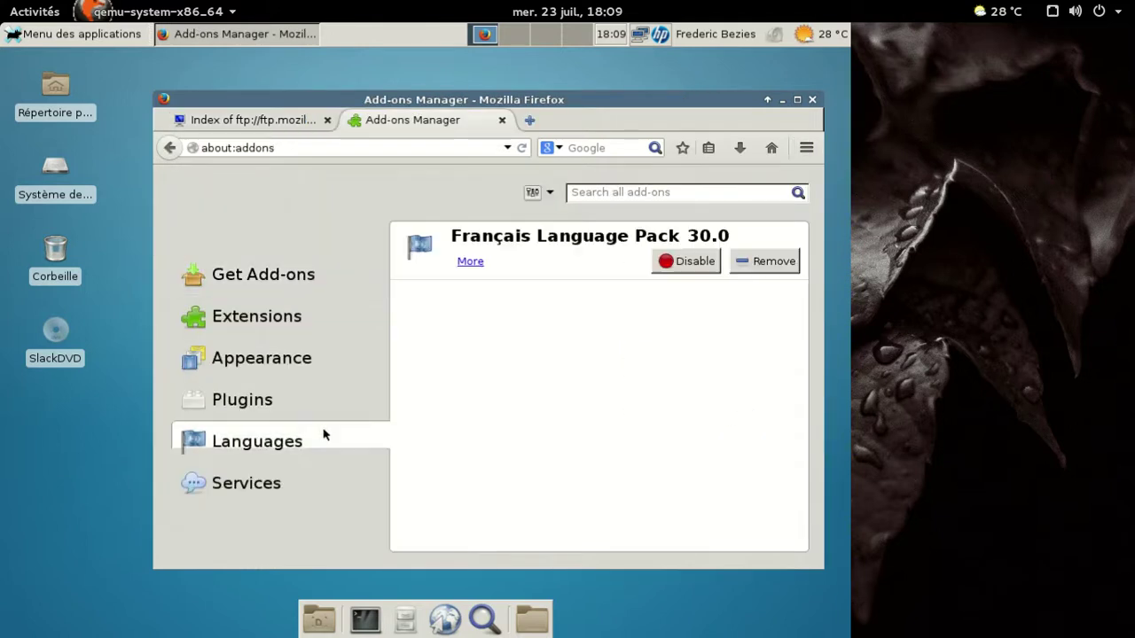
Close Firefox with both of its tabs and relaunch it from the desktop.
{"action": "left_click", "coordinate": [812, 100]}
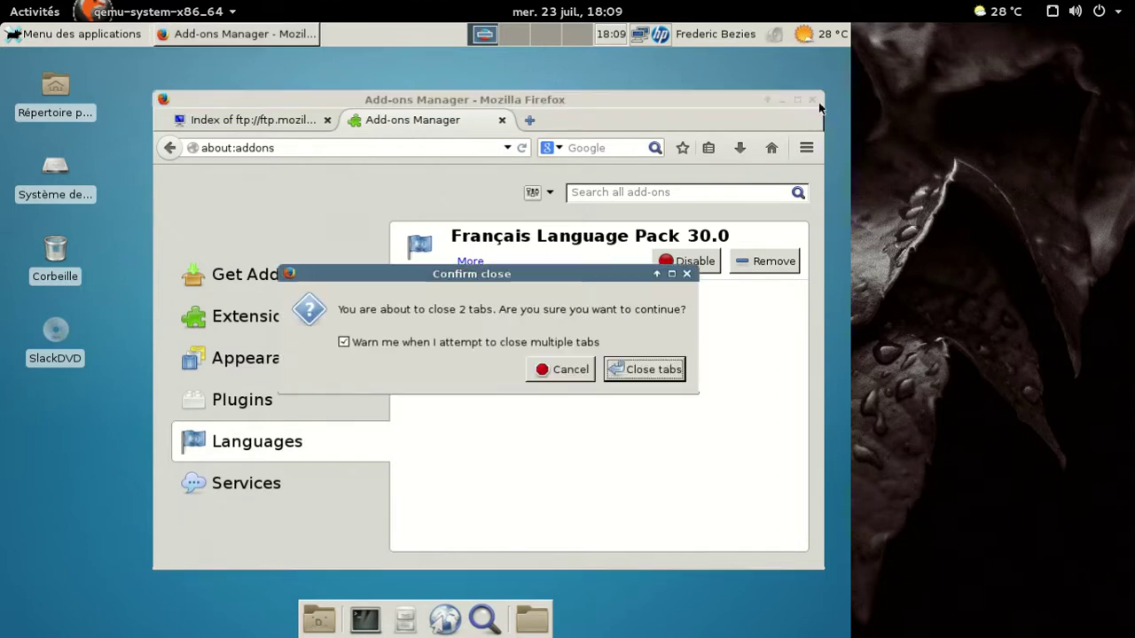
{"action": "left_click", "coordinate": [660, 372]}
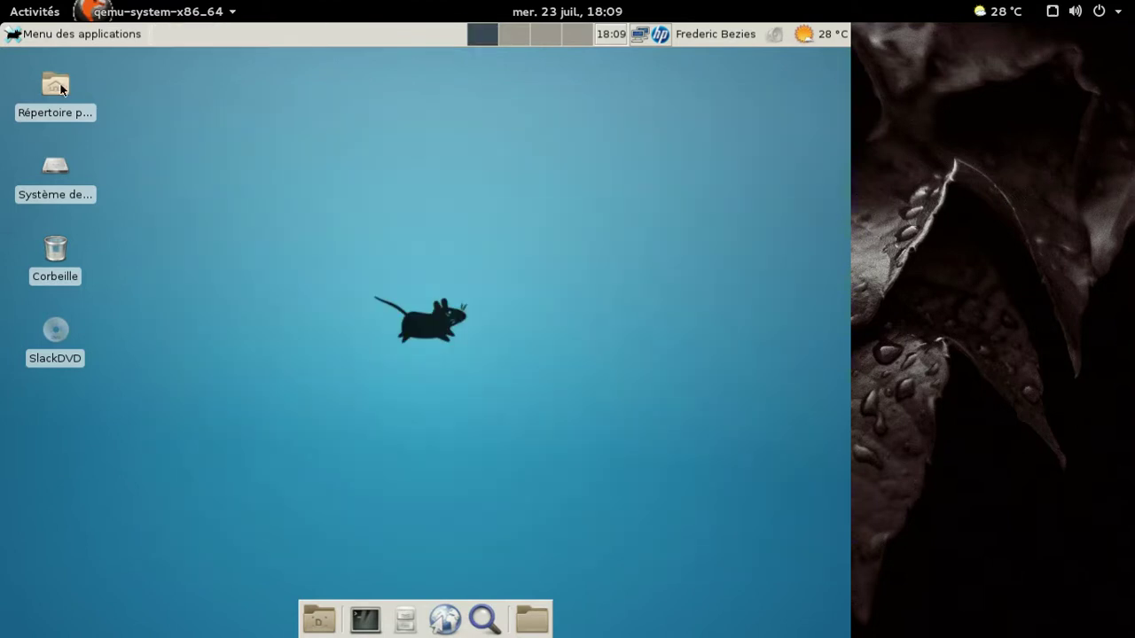
{"action": "left_click", "coordinate": [75, 33]}
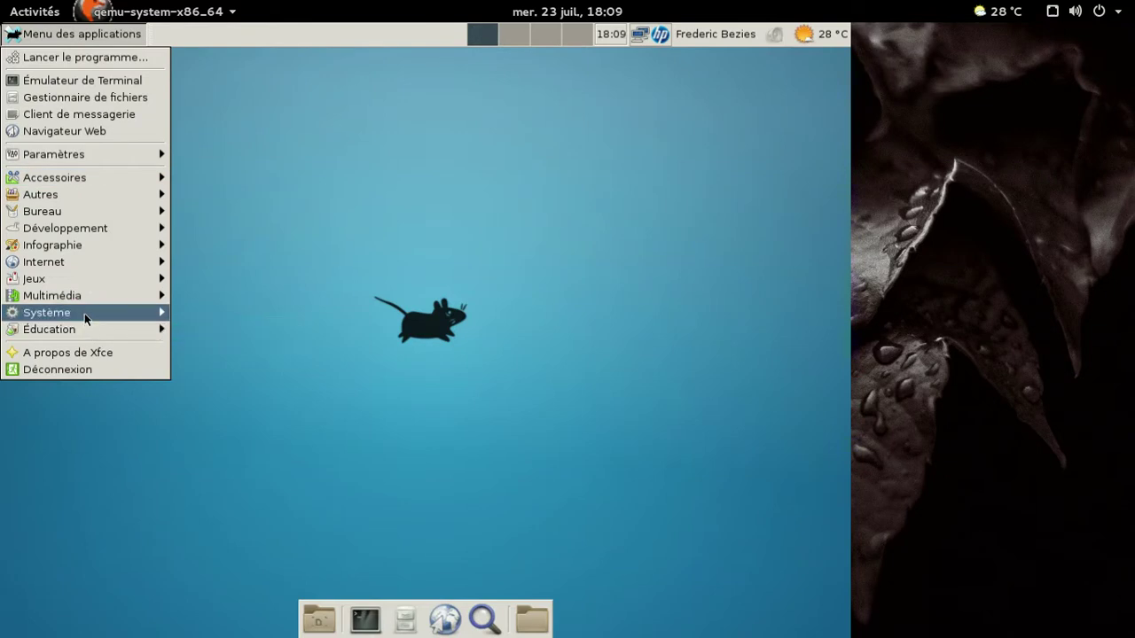
{"action": "mouse_move", "coordinate": [89, 265]}
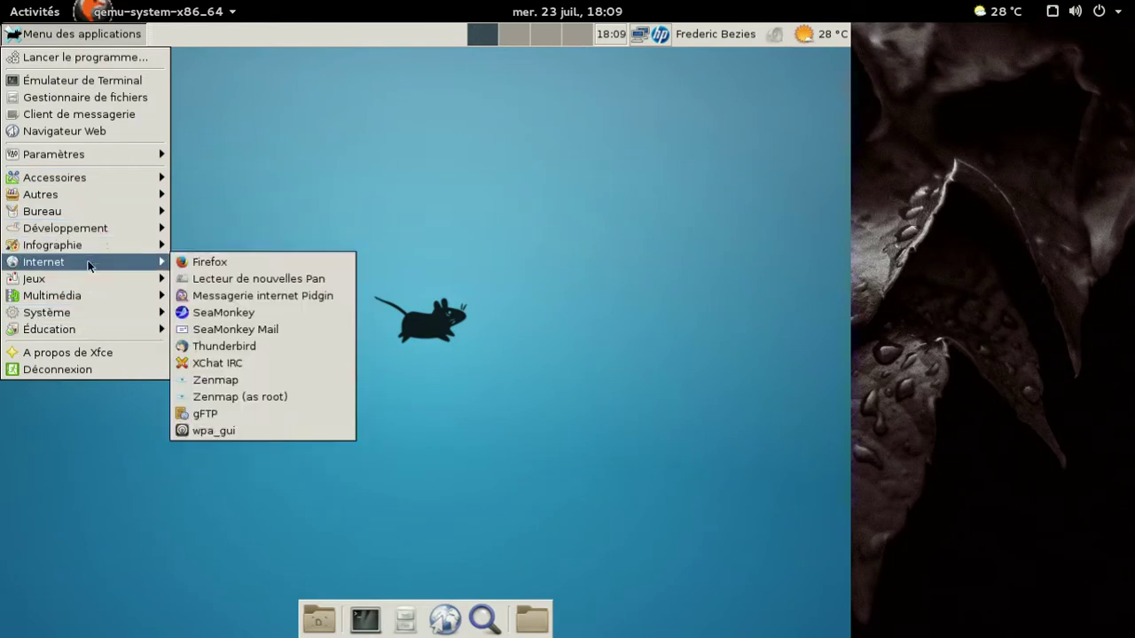
{"action": "left_click", "coordinate": [248, 264]}
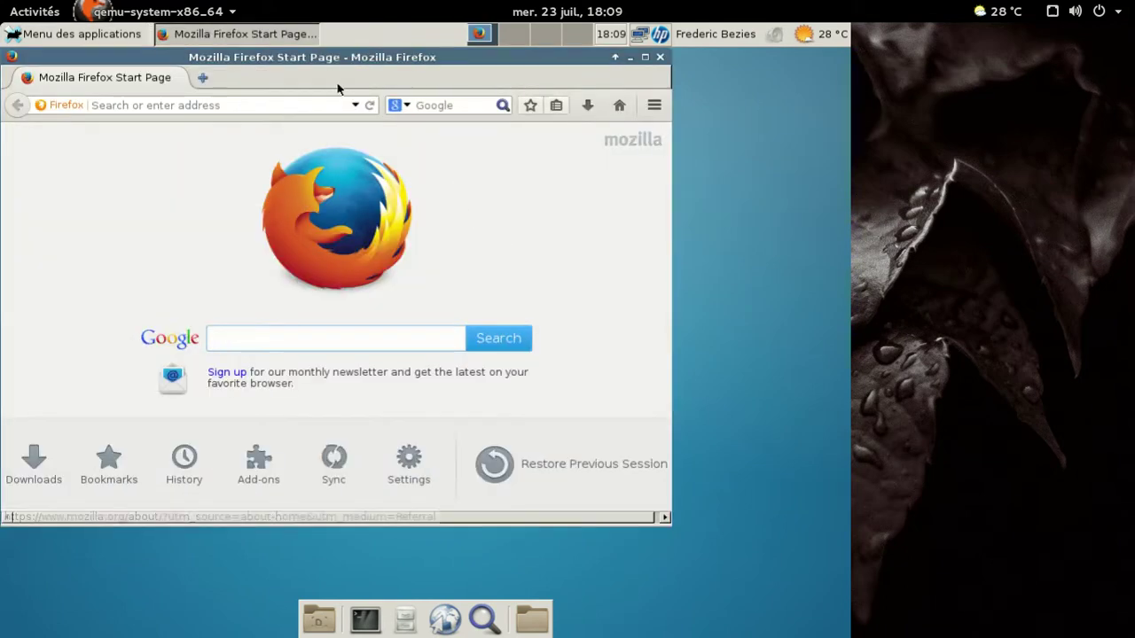
Load the about:config page and accept its warranty warning.
{"action": "left_click", "coordinate": [229, 101]}
{"action": "type", "text": "about:"}
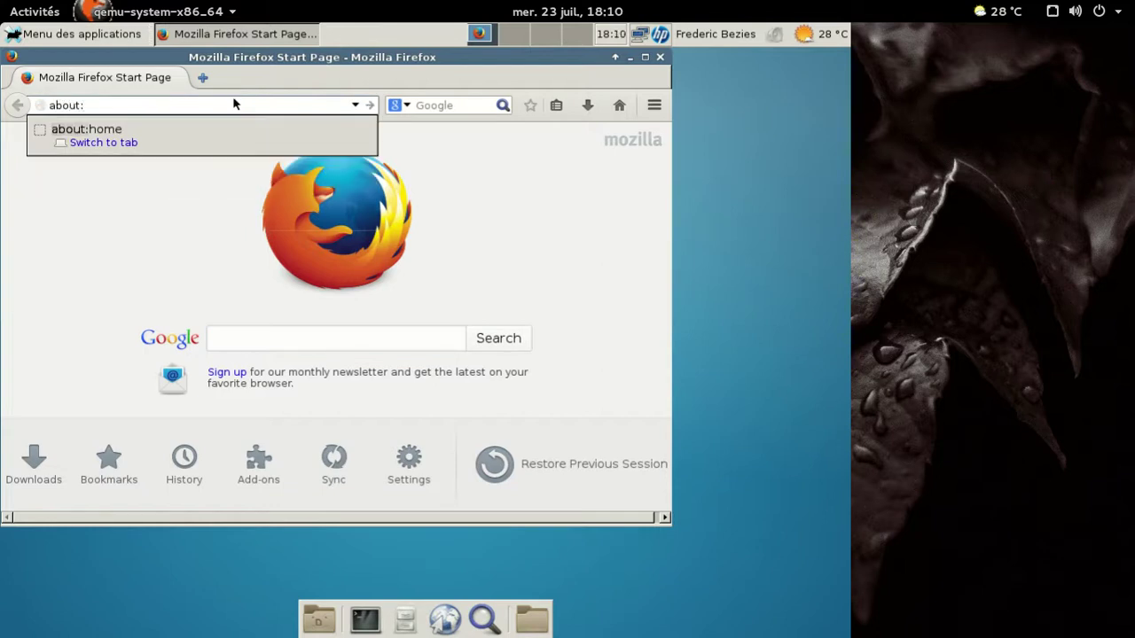
{"action": "type", "text": "config"}
{"action": "key", "text": "Return"}
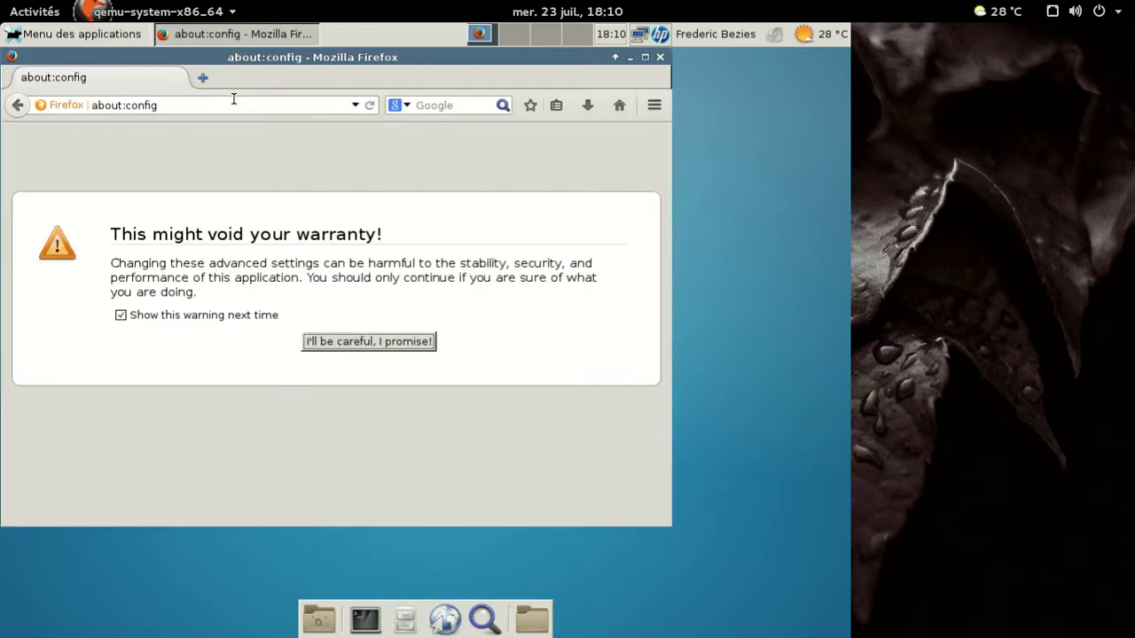
{"action": "left_click", "coordinate": [419, 342]}
Filter the preferences by useragent and set general.useragent.locale to fr.
{"action": "type", "text": "useragent"}
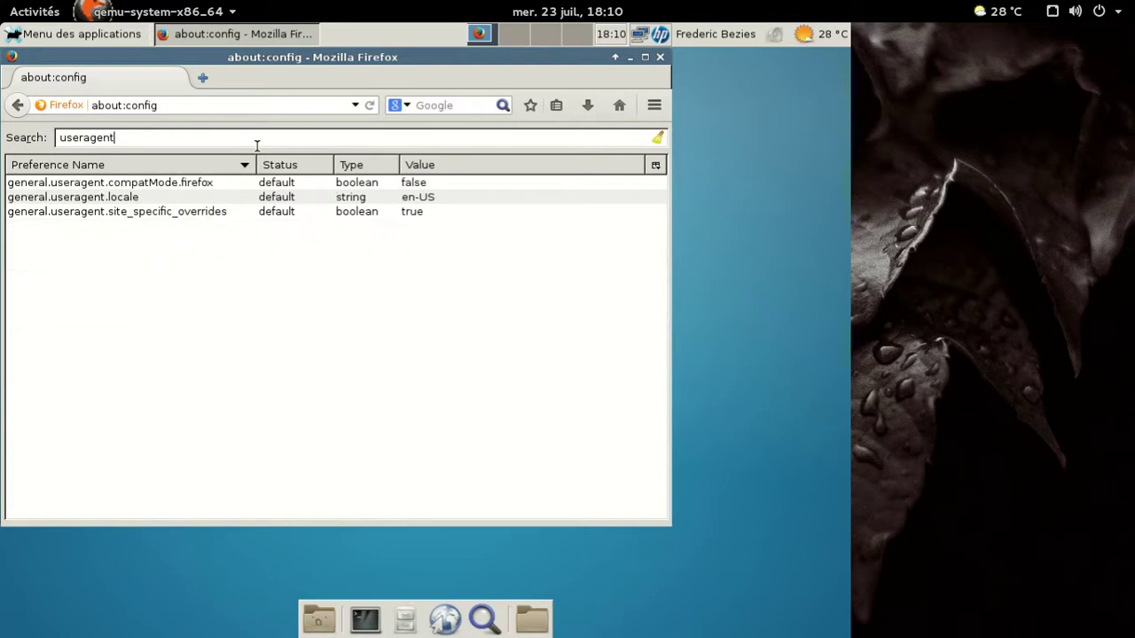
{"action": "double_click", "coordinate": [425, 199]}
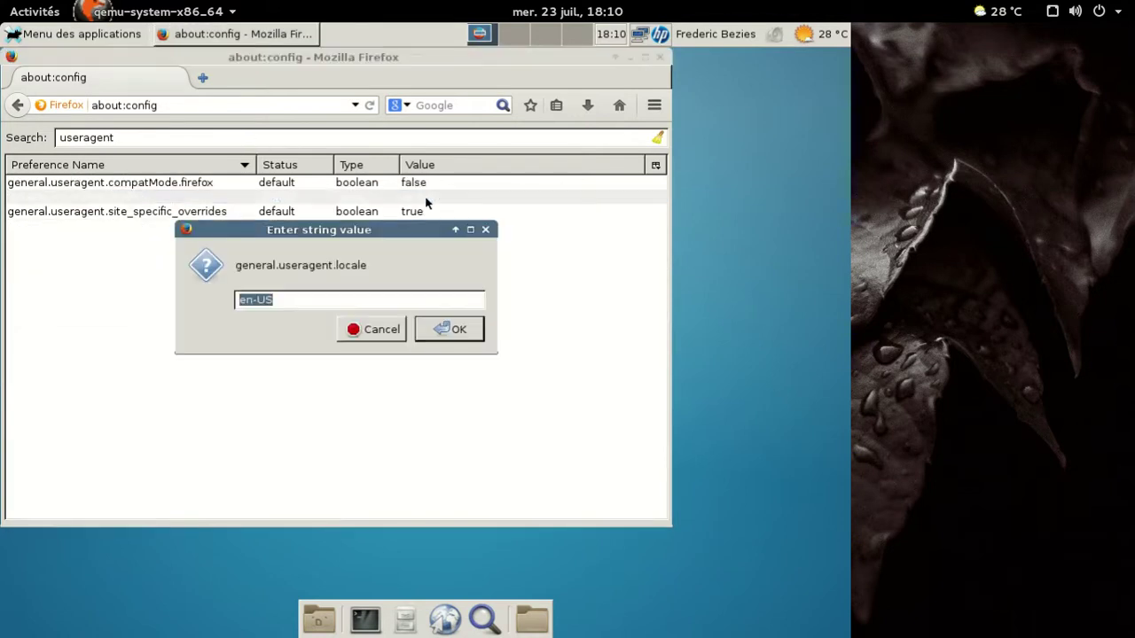
{"action": "type", "text": "fr"}
{"action": "left_click", "coordinate": [450, 334]}
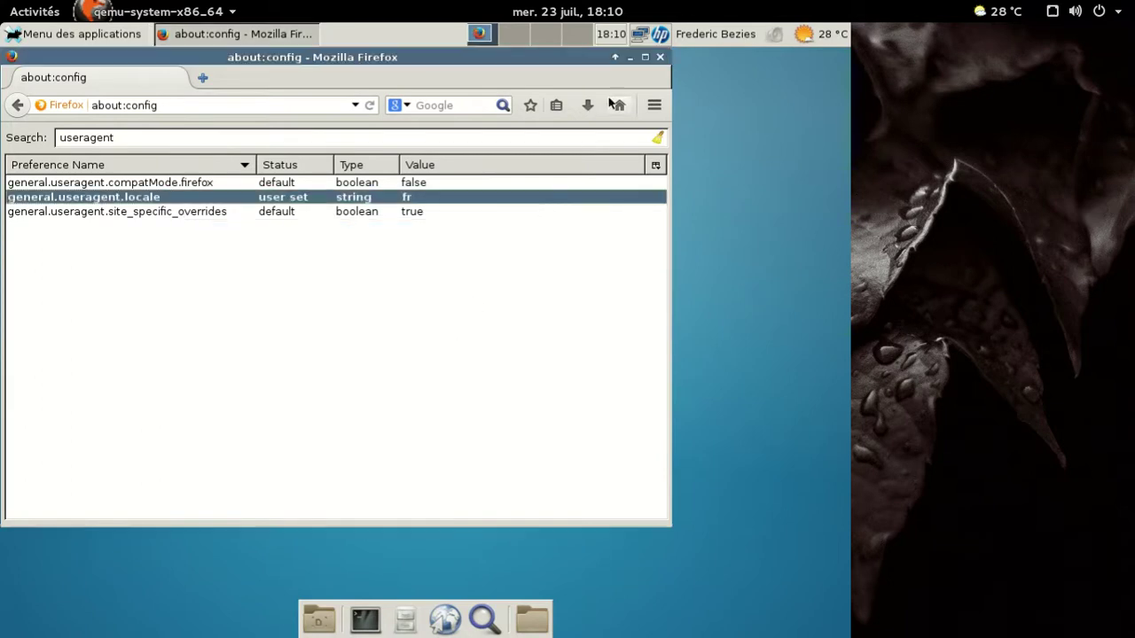
Restart Firefox to apply the French interface locale.
{"action": "left_click", "coordinate": [660, 57]}
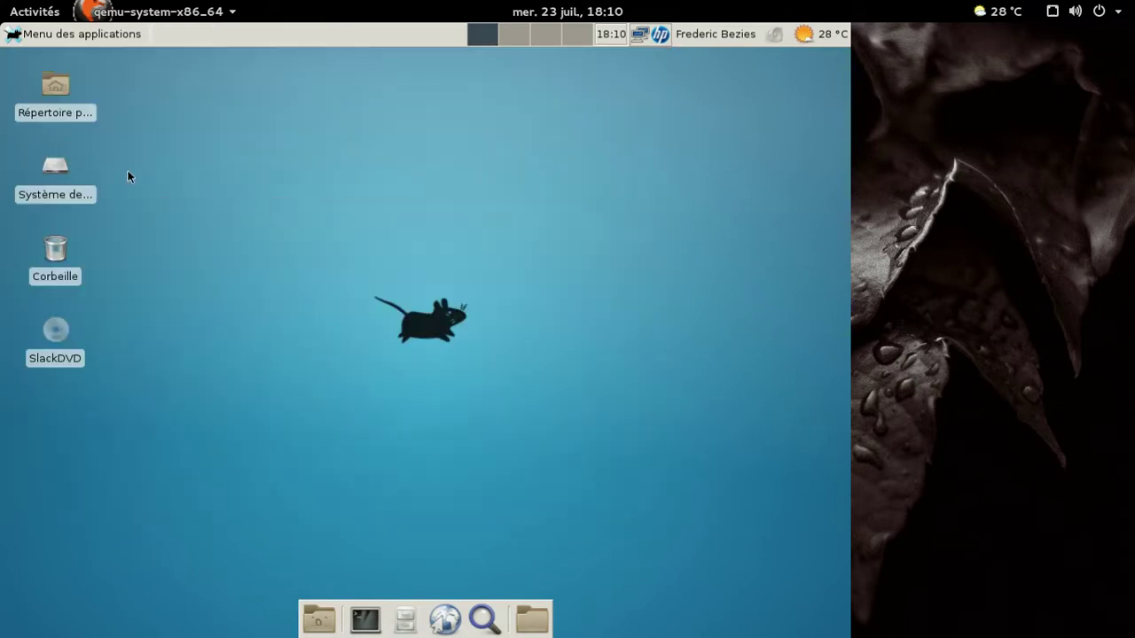
{"action": "left_click", "coordinate": [32, 35]}
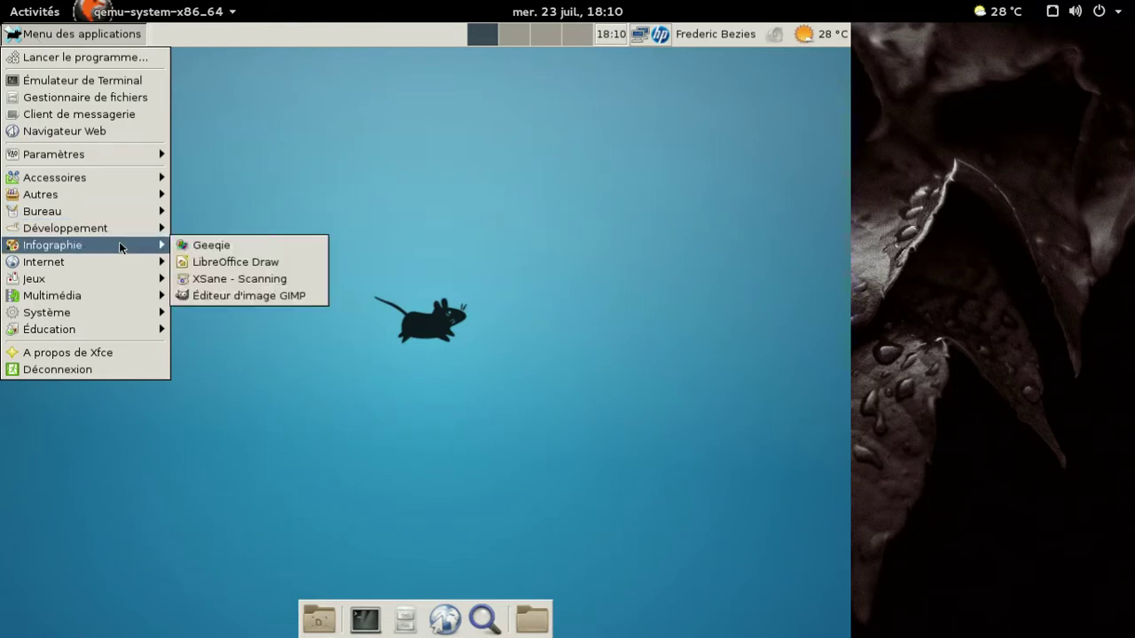
{"action": "mouse_move", "coordinate": [118, 262]}
{"action": "left_click", "coordinate": [254, 265]}
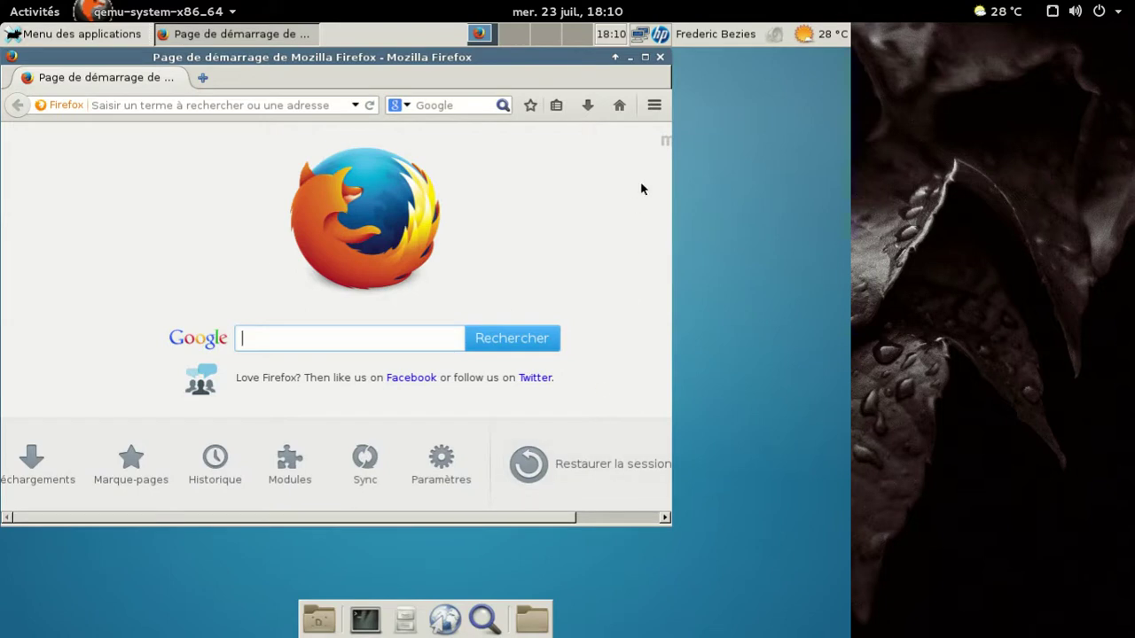
View the version information in the À propos de Firefox window and close it.
{"action": "left_click", "coordinate": [653, 106]}
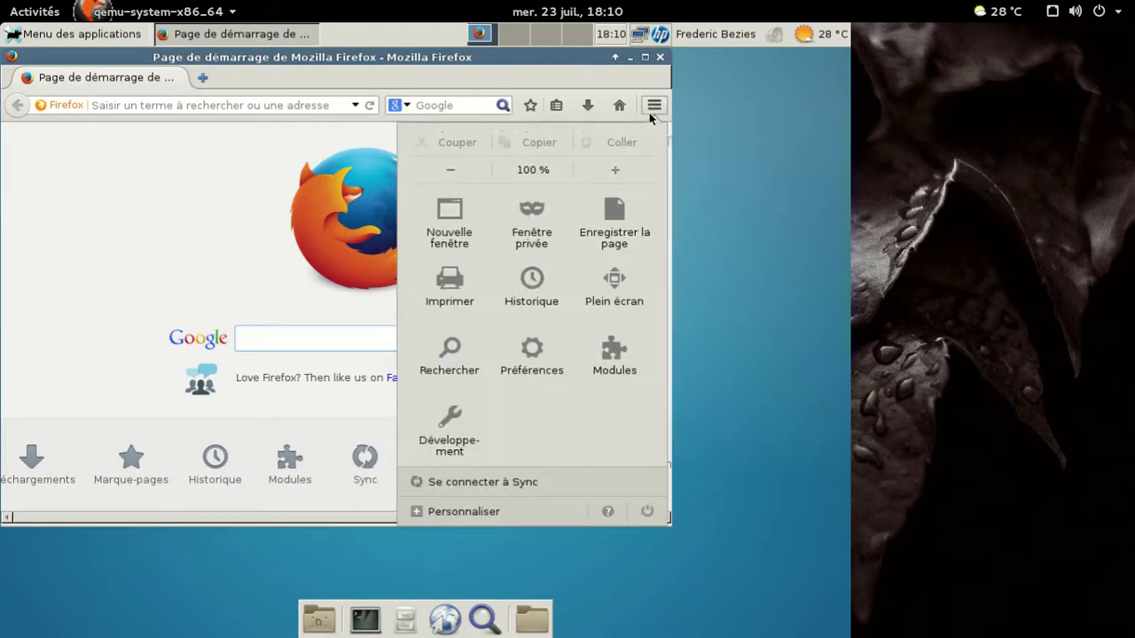
{"action": "left_click", "coordinate": [607, 512]}
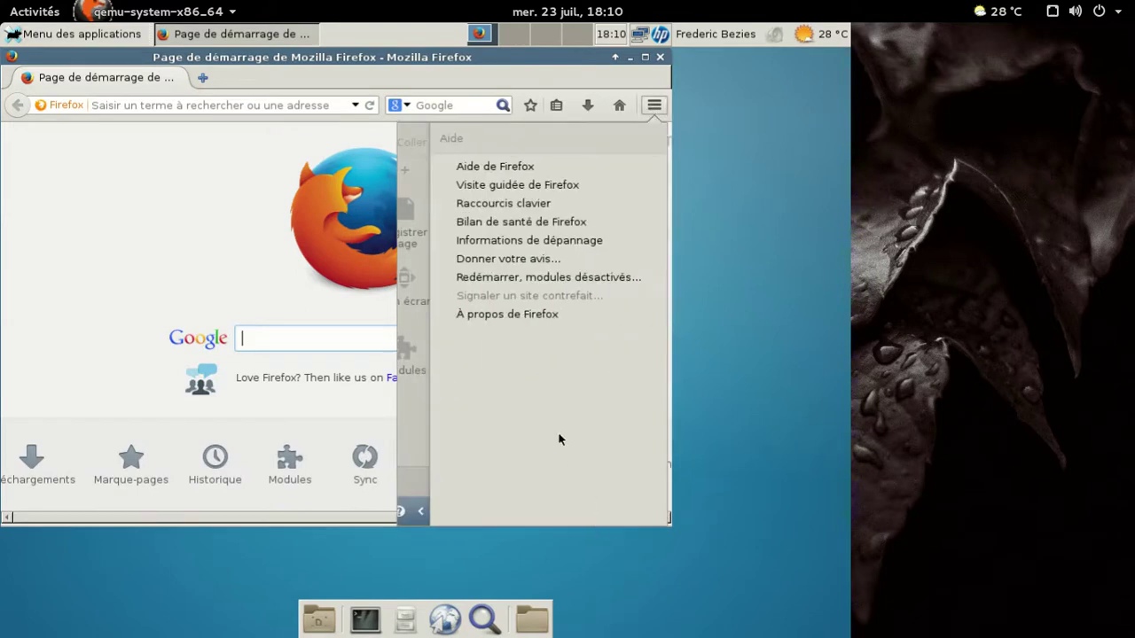
{"action": "left_click", "coordinate": [527, 315]}
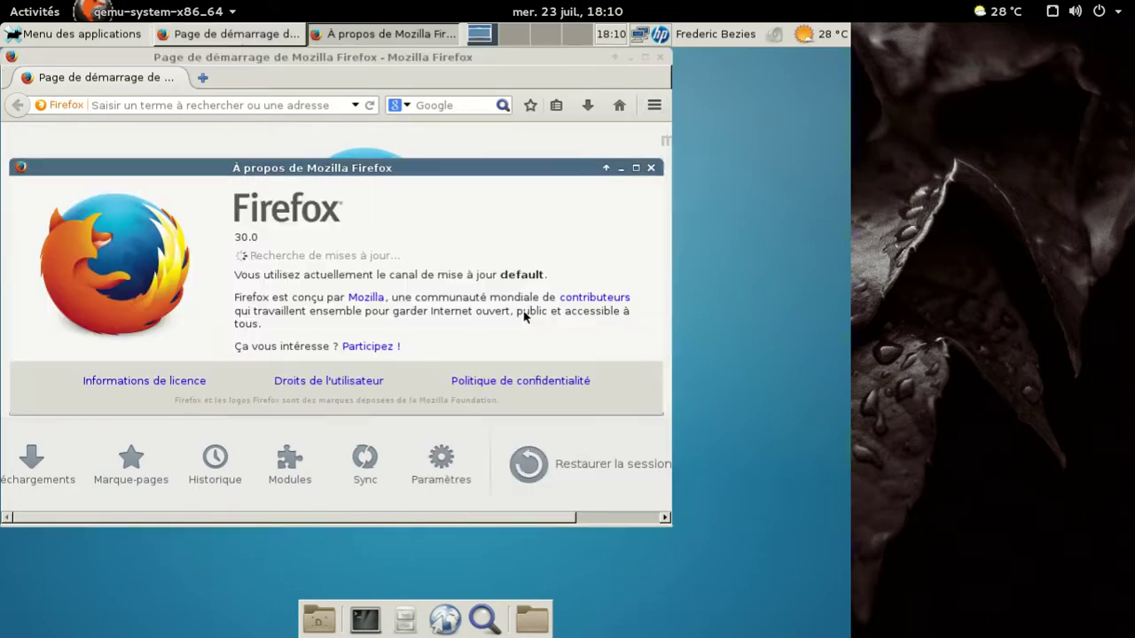
{"action": "left_click", "coordinate": [650, 169]}
Load the about:plugins page to view the installed Firefox plugins, and close the browser.
{"action": "left_click", "coordinate": [216, 104]}
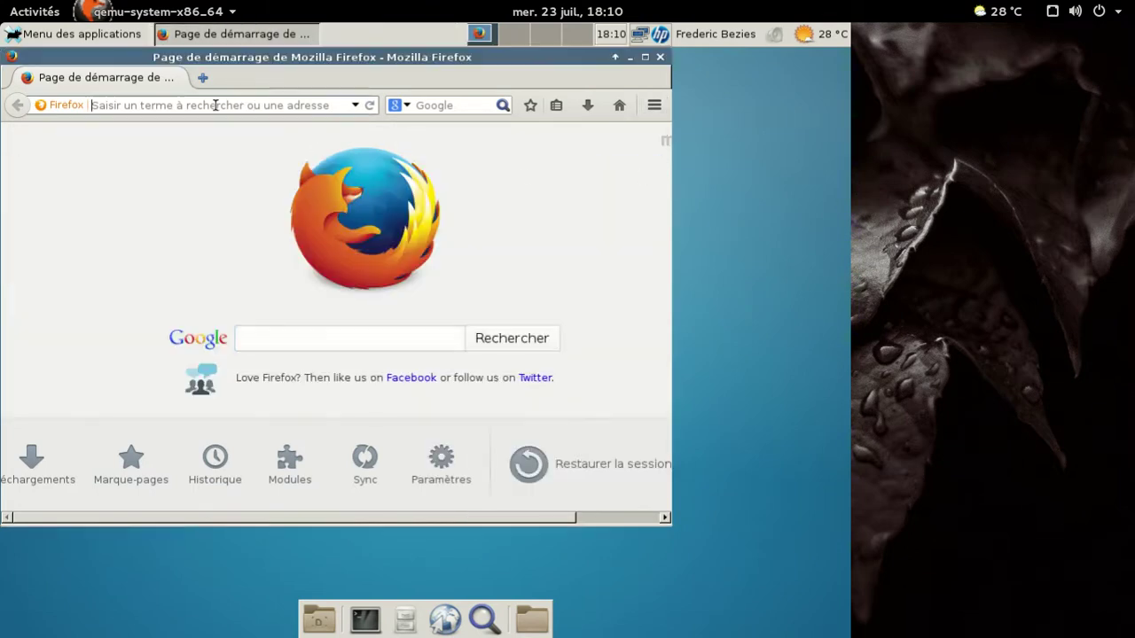
{"action": "type", "text": "about:"}
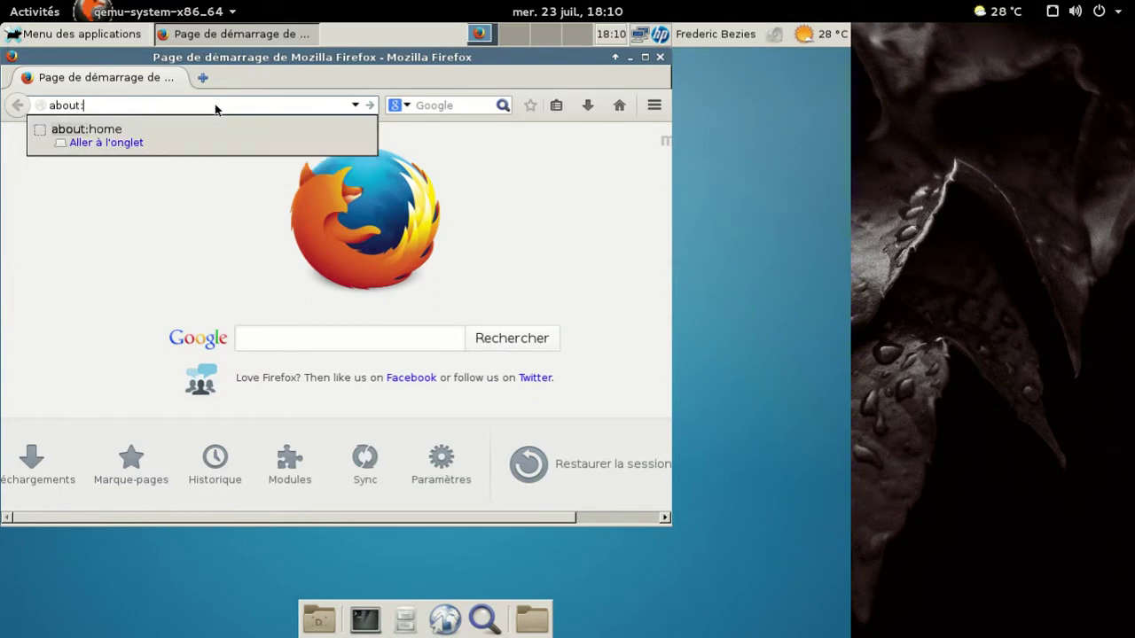
{"action": "type", "text": "plugins"}
{"action": "key", "text": "Return"}
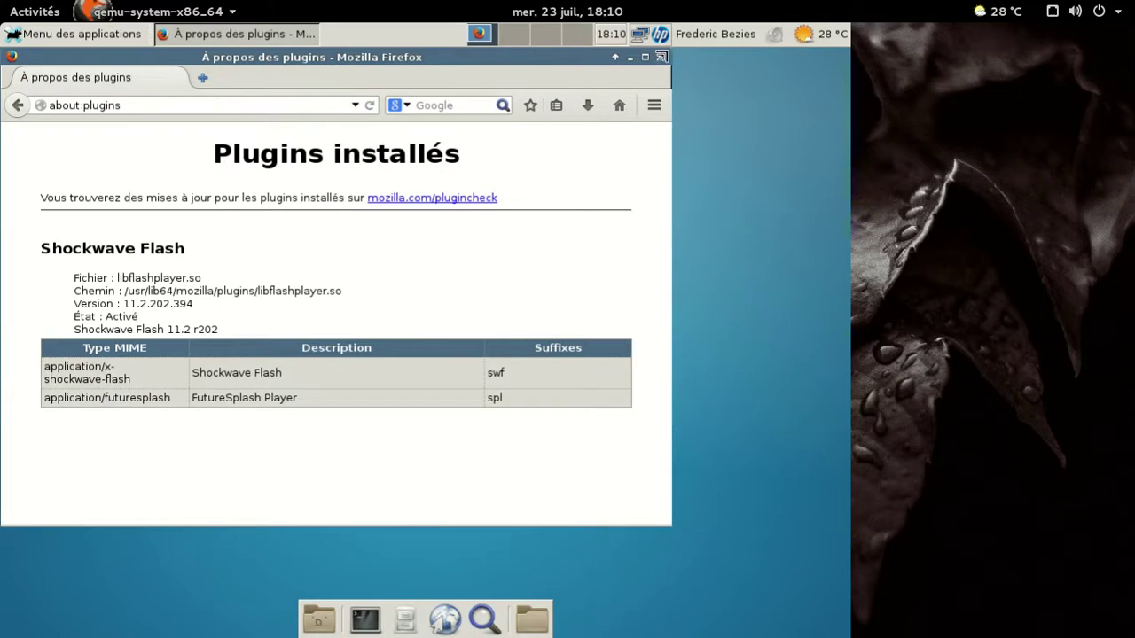
{"action": "left_click", "coordinate": [658, 57]}
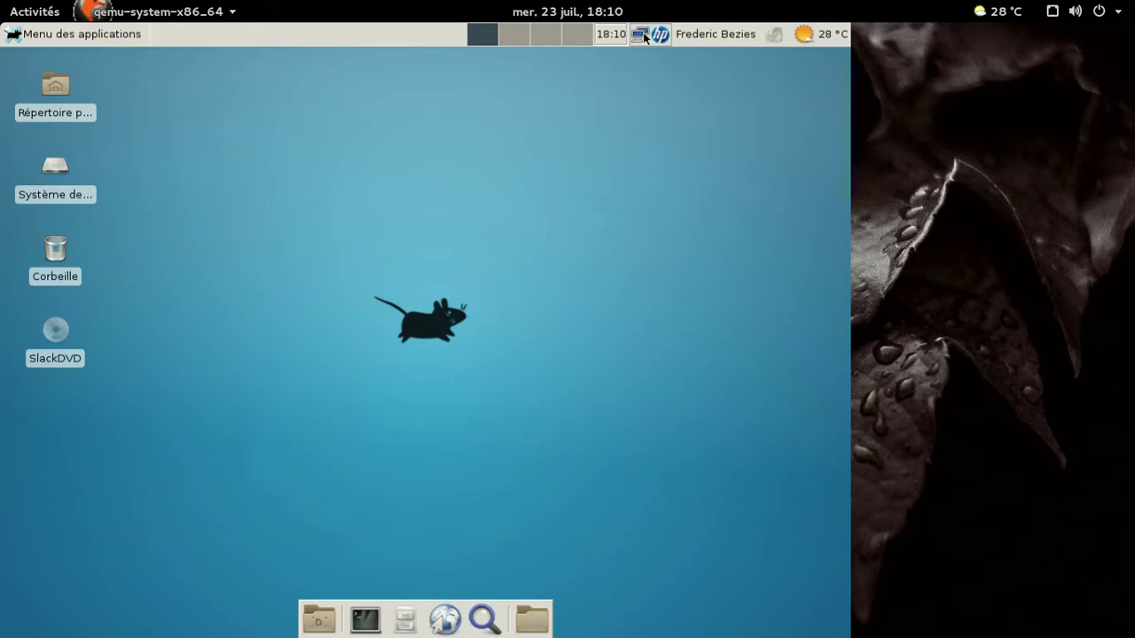
{"action": "left_click", "coordinate": [639, 34]}
{"action": "left_click", "coordinate": [662, 239]}
Launch the Audacious player from the Multimédia applications.
{"action": "left_click", "coordinate": [71, 34]}
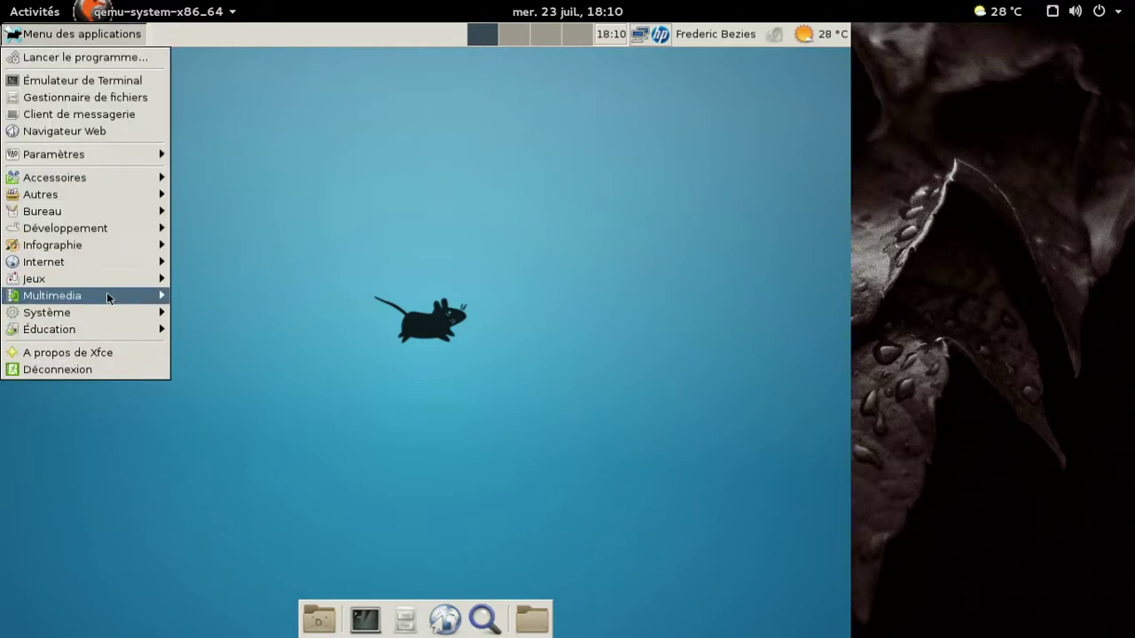
{"action": "mouse_move", "coordinate": [104, 328]}
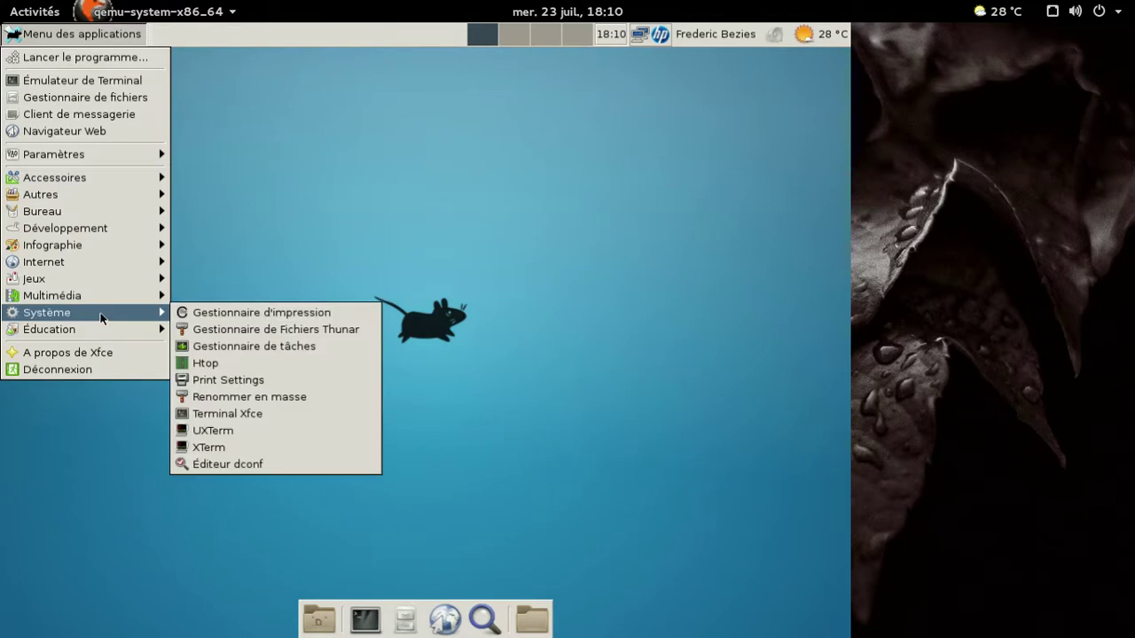
{"action": "mouse_move", "coordinate": [100, 296]}
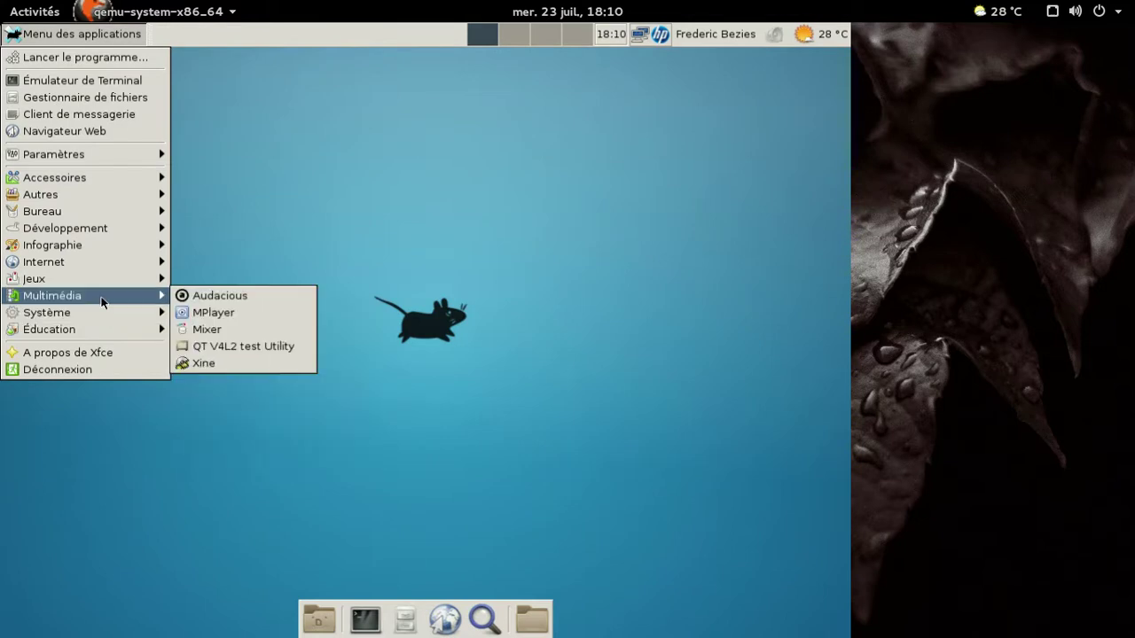
{"action": "left_click", "coordinate": [204, 298]}
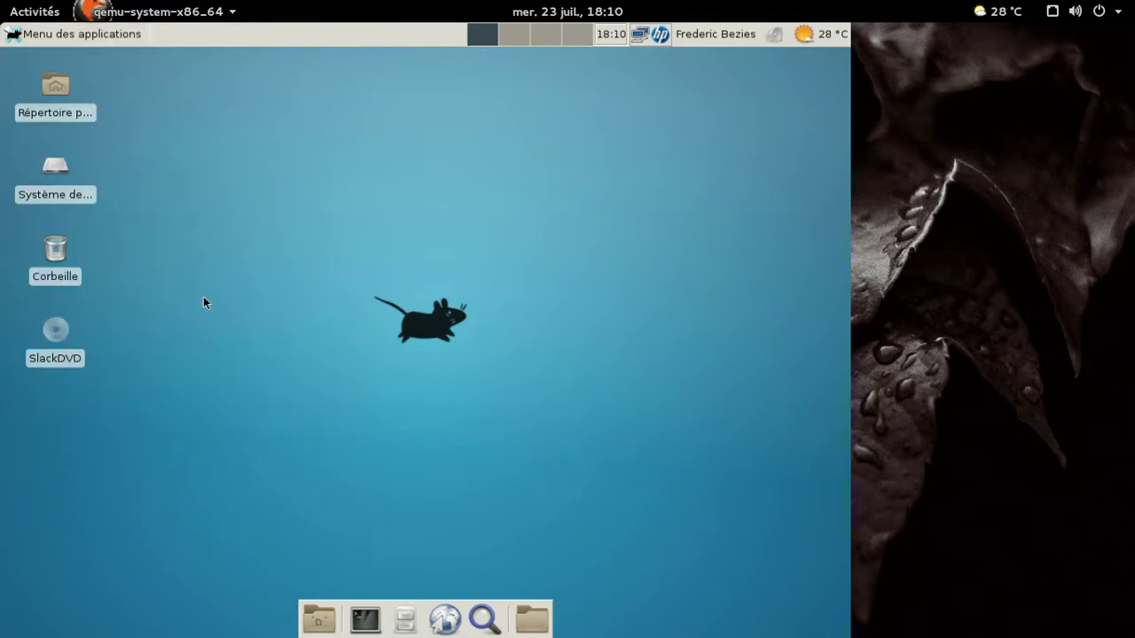
View the version information in the À propos d'Audacious window, and close it along with the player.
{"action": "left_click", "coordinate": [317, 78]}
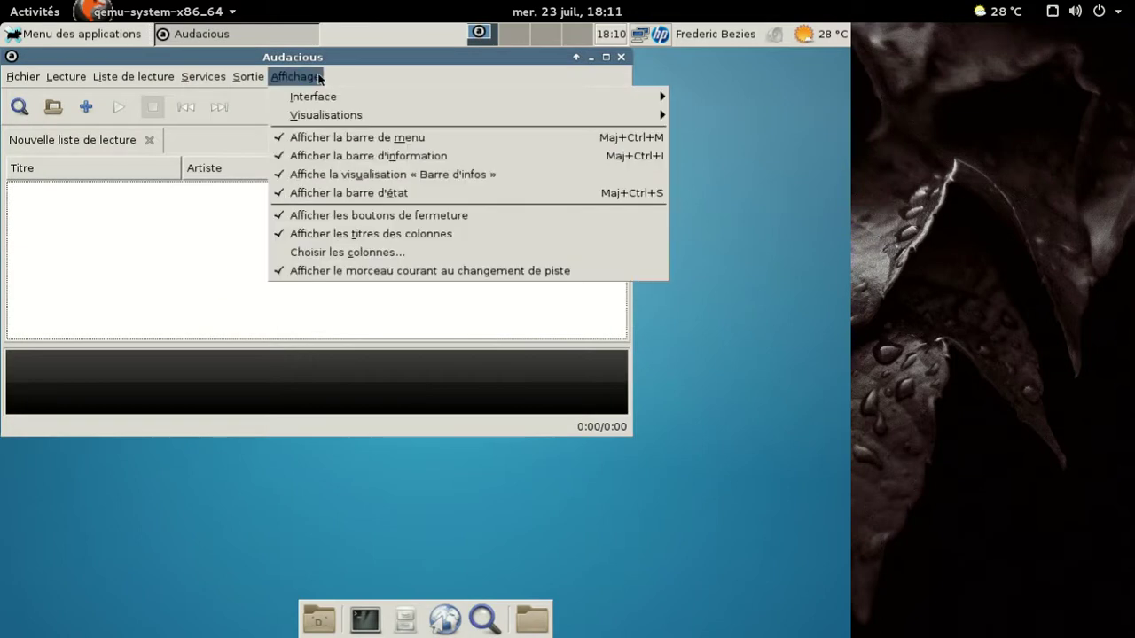
{"action": "mouse_move", "coordinate": [16, 80]}
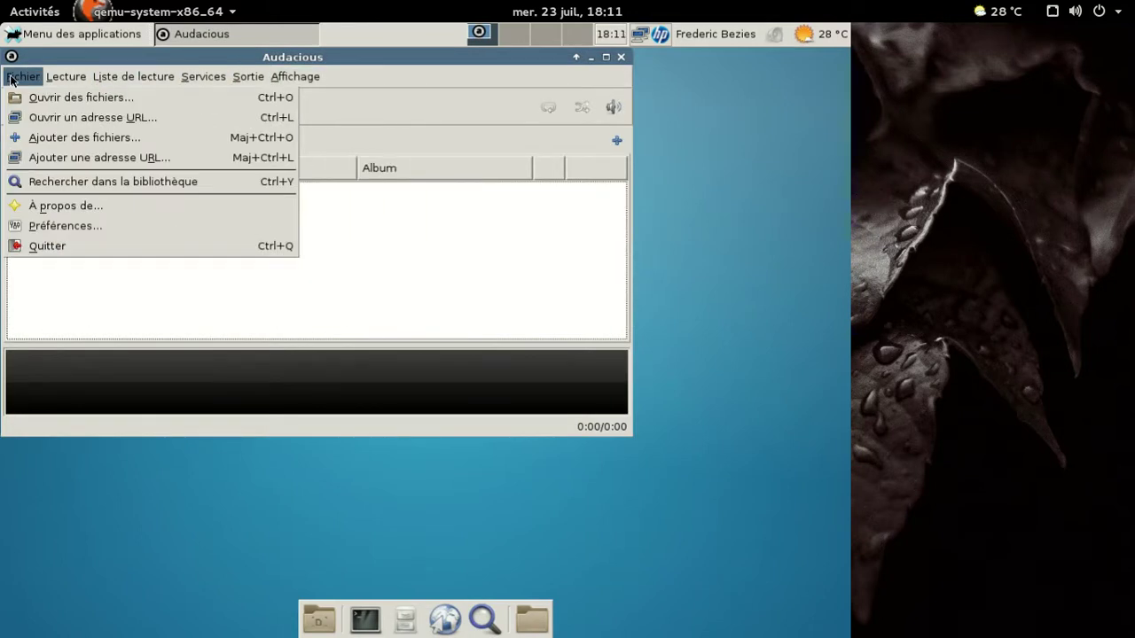
{"action": "left_click", "coordinate": [48, 206]}
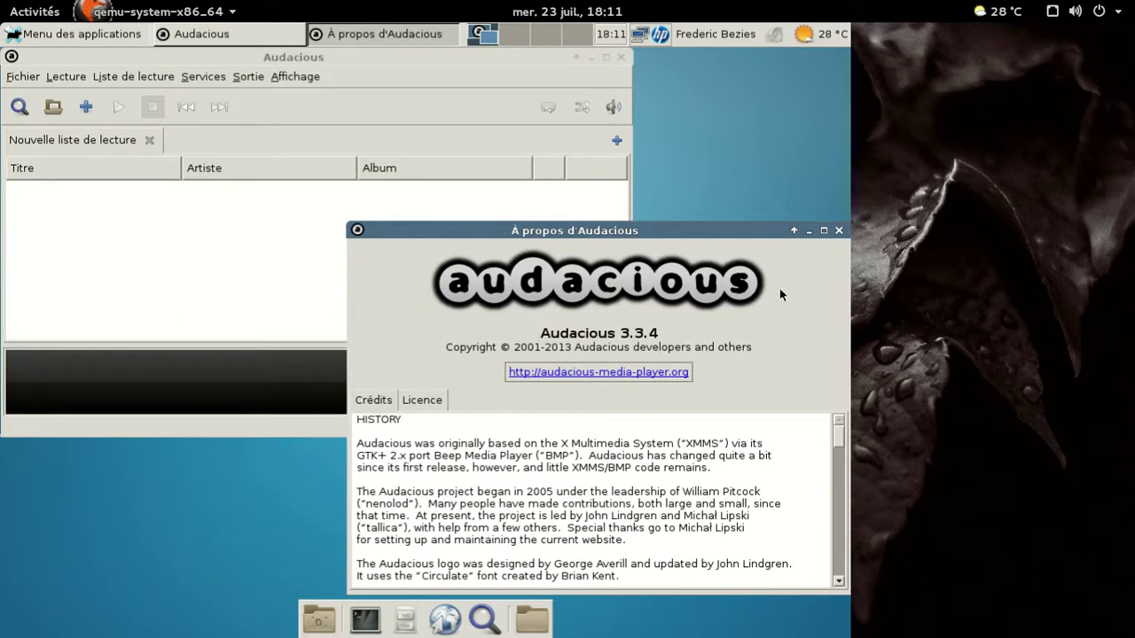
{"action": "left_click", "coordinate": [840, 230]}
{"action": "left_click", "coordinate": [620, 57]}
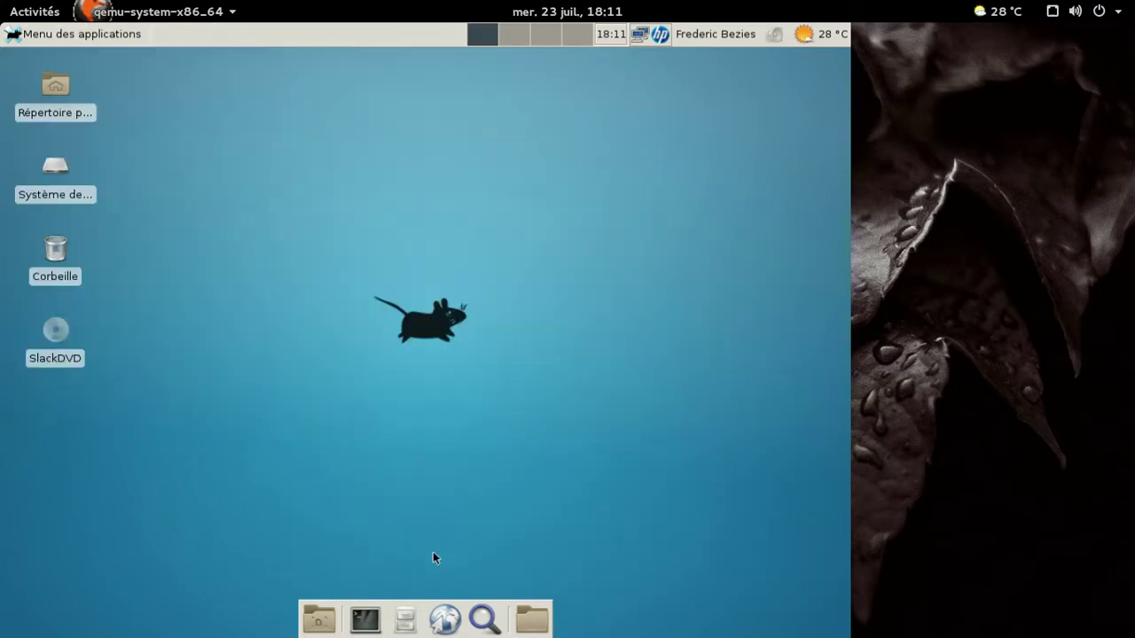
Open a terminal and run uname -a to display the kernel information.
{"action": "left_click", "coordinate": [365, 619]}
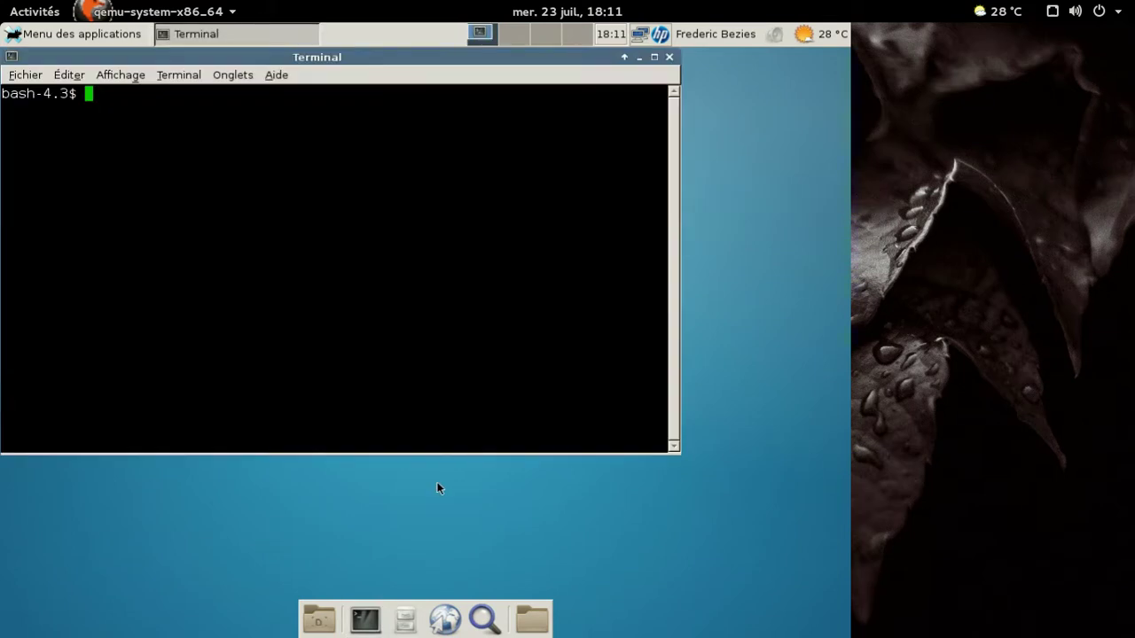
{"action": "type", "text": "uname -a"}
{"action": "key", "text": "Return"}
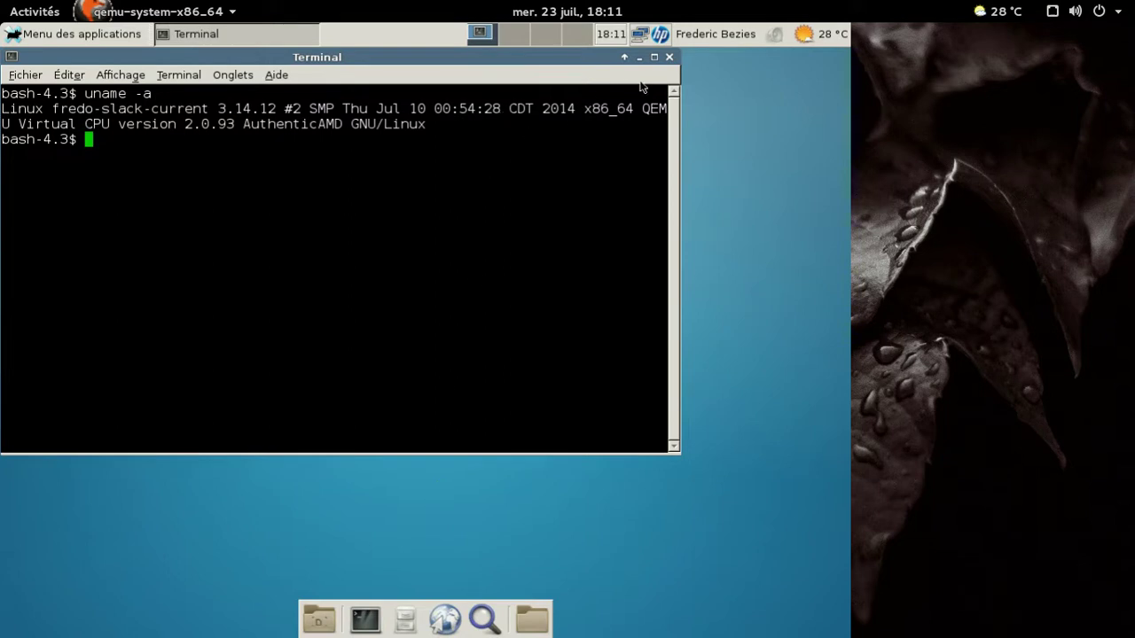
Display the contents of the release banner file with cat /etc/issue.
{"action": "type", "text": "cat"}
{"action": "key", "text": "BackSpace"}
{"action": "key", "text": "BackSpace"}
{"action": "key", "text": "BackSpace"}
{"action": "type", "text": "cat /etc/issue"}
{"action": "key", "text": "Return"}
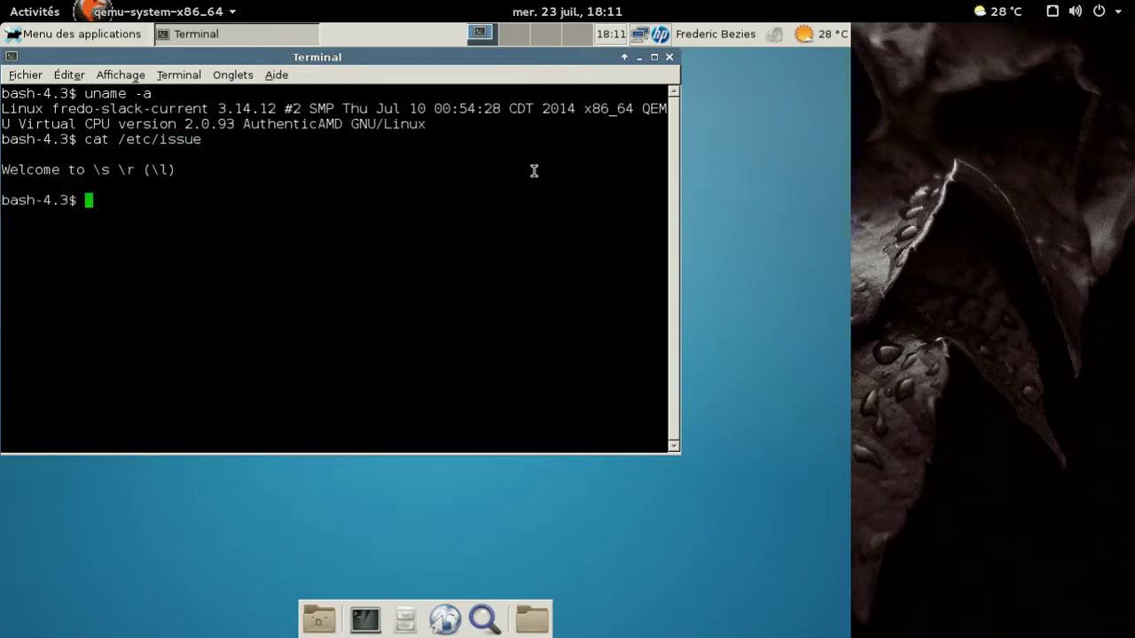
Display the network banner file with cat /etc/issue.net.
{"action": "key", "text": "Up"}
{"action": "type", "text": ".net"}
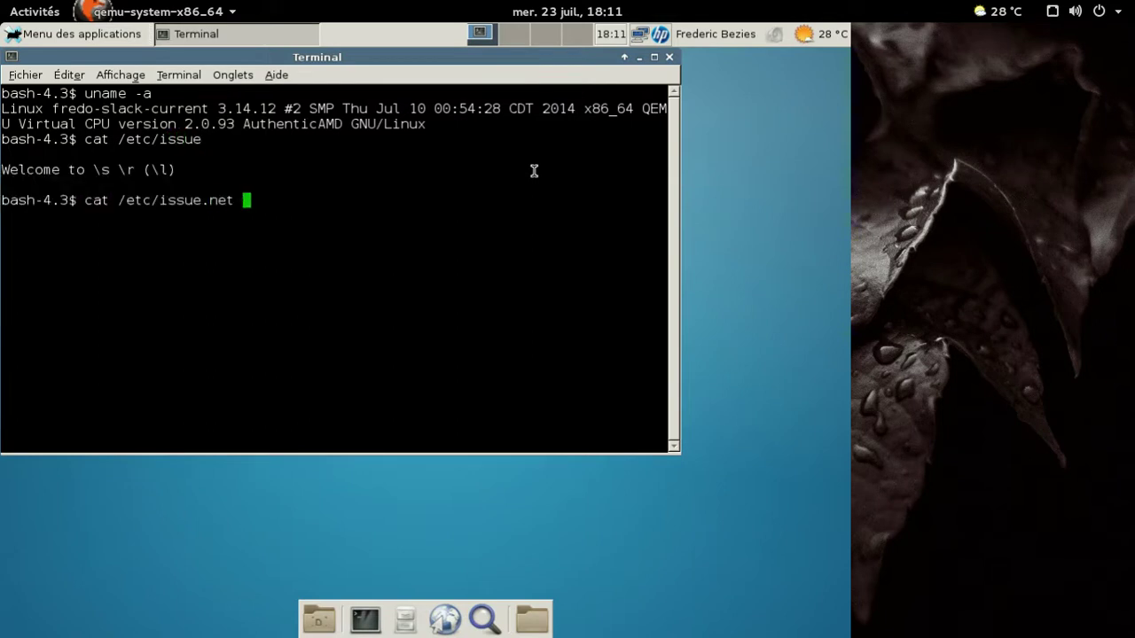
{"action": "key", "text": "Return"}
{"action": "key", "text": "Up"}
{"action": "key", "text": "BackSpace"}
{"action": "key", "text": "BackSpace"}
{"action": "key", "text": "BackSpace"}
{"action": "key", "text": "BackSpace"}
{"action": "key", "text": "BackSpace"}
{"action": "key", "text": "BackSpace"}
{"action": "key", "text": "BackSpace"}
{"action": "key", "text": "BackSpace"}
{"action": "key", "text": "BackSpace"}
{"action": "type", "text": "ls"}
{"action": "type", "text": "b"}
{"action": "key", "text": "BackSpace"}
{"action": "key", "text": "BackSpace"}
{"action": "key", "text": "BackSpace"}
{"action": "key", "text": "BackSpace"}
{"action": "key", "text": "BackSpace"}
{"action": "key", "text": "BackSpace"}
{"action": "key", "text": "BackSpace"}
{"action": "key", "text": "BackSpace"}
{"action": "key", "text": "BackSpace"}
{"action": "key", "text": "BackSpace"}
{"action": "key", "text": "BackSpace"}
{"action": "key", "text": "BackSpace"}
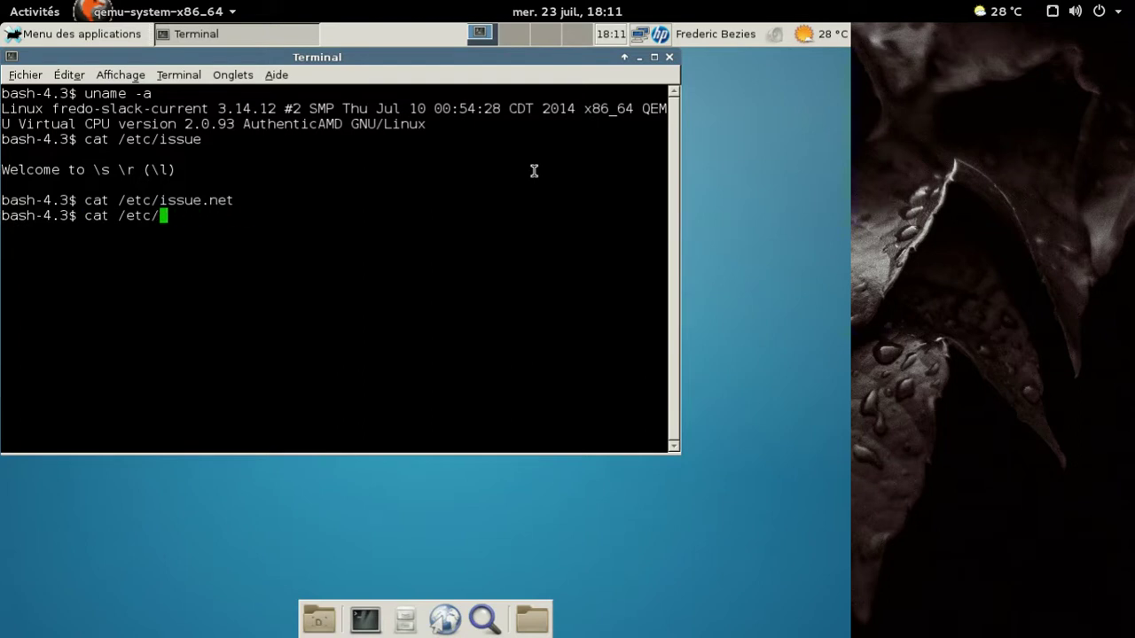
Run exit to end the shell session and close the terminal.
{"action": "type", "text": "exit"}
{"action": "key", "text": "Return"}
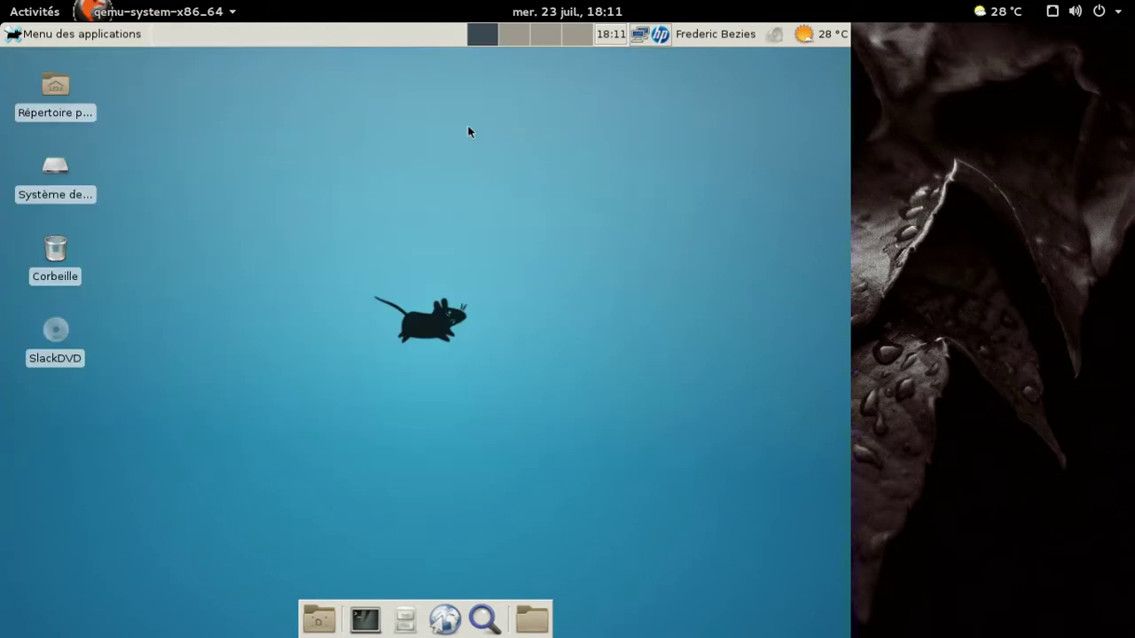
Launch XBoard from the Jeux applications, move its window higher on the desktop to view it, and close it.
{"action": "left_click", "coordinate": [120, 35]}
{"action": "mouse_move", "coordinate": [111, 163]}
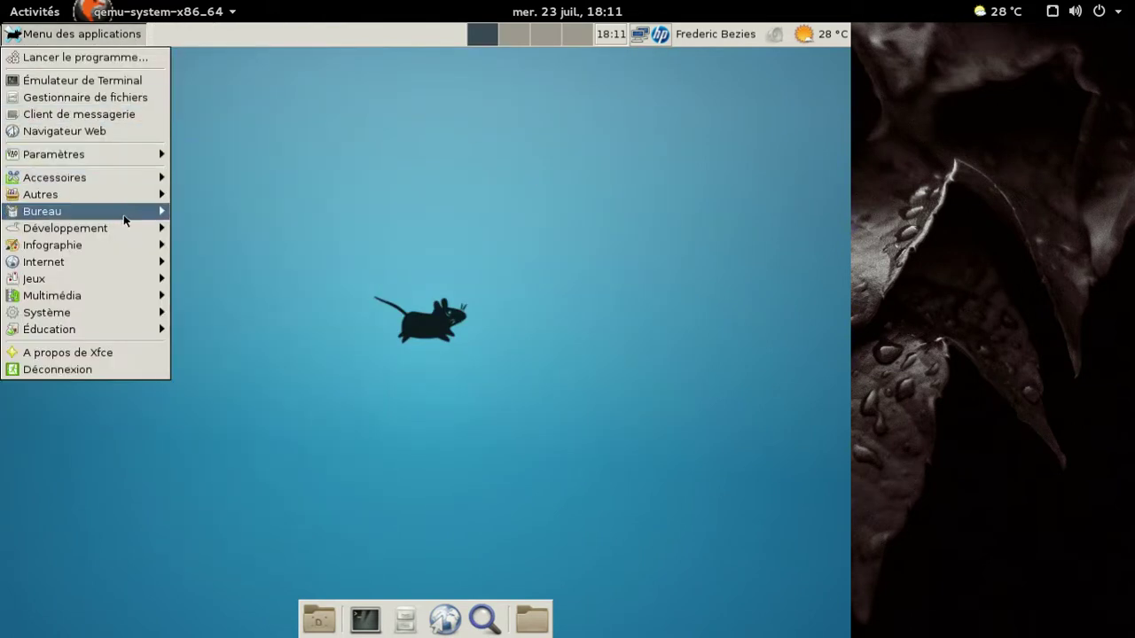
{"action": "mouse_move", "coordinate": [146, 264]}
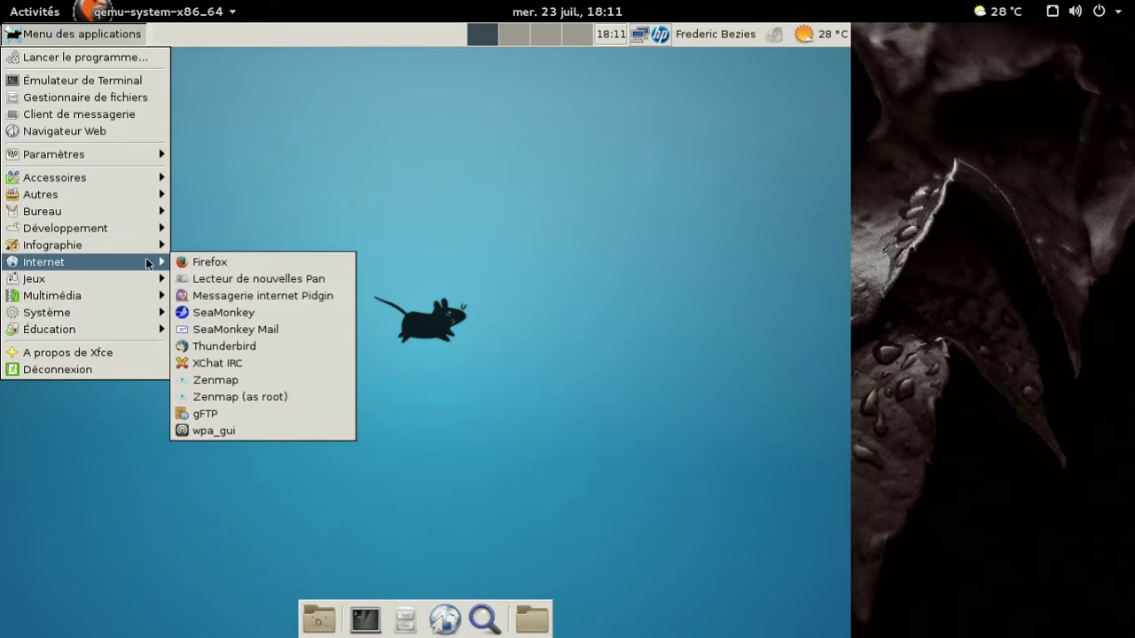
{"action": "mouse_move", "coordinate": [135, 282]}
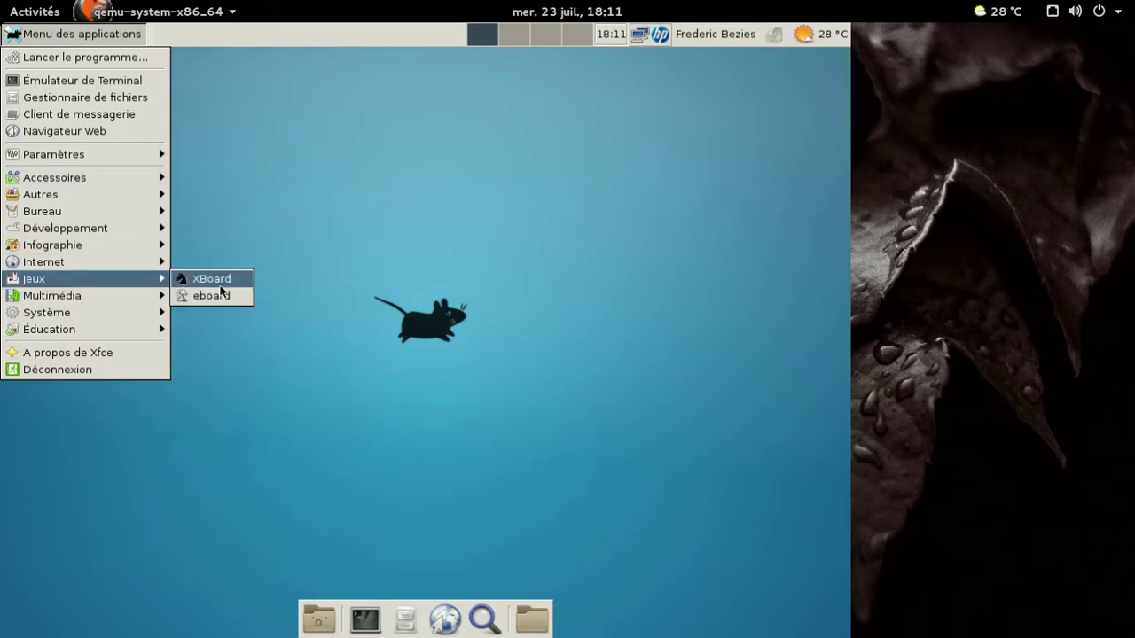
{"action": "left_click", "coordinate": [219, 284]}
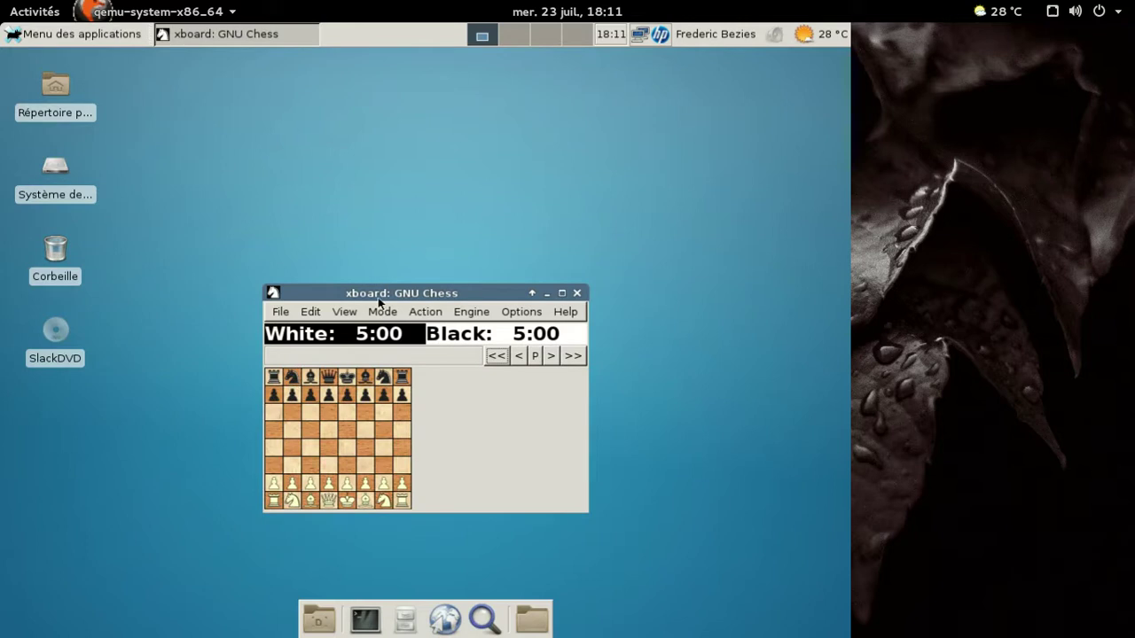
{"action": "left_click_drag", "start_coordinate": [419, 293], "coordinate": [401, 198]}
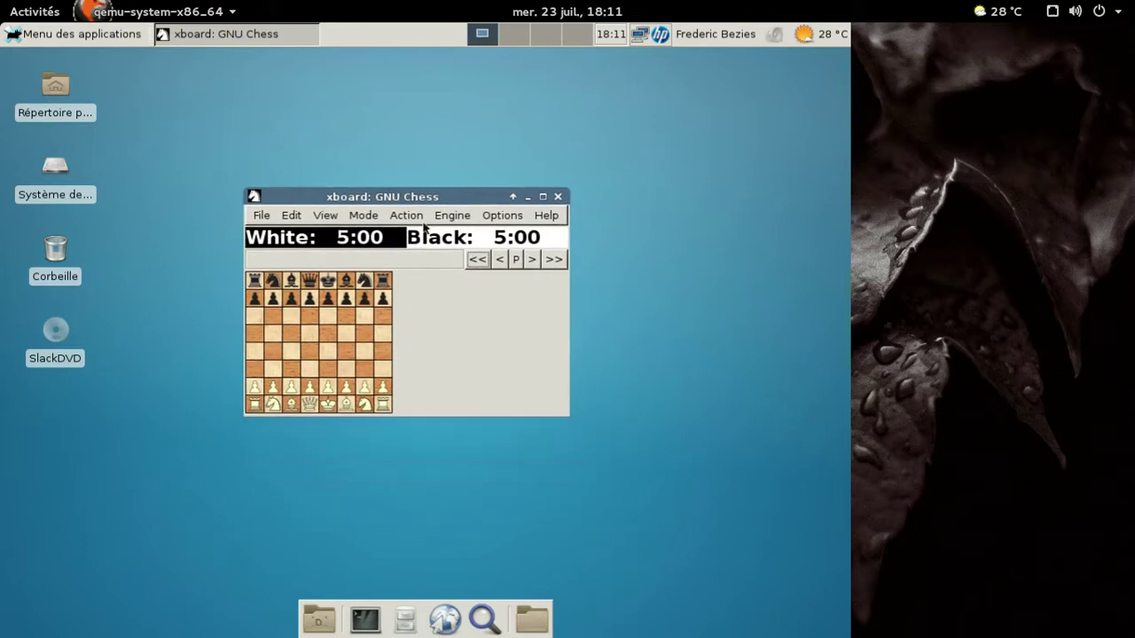
{"action": "left_click", "coordinate": [558, 197]}
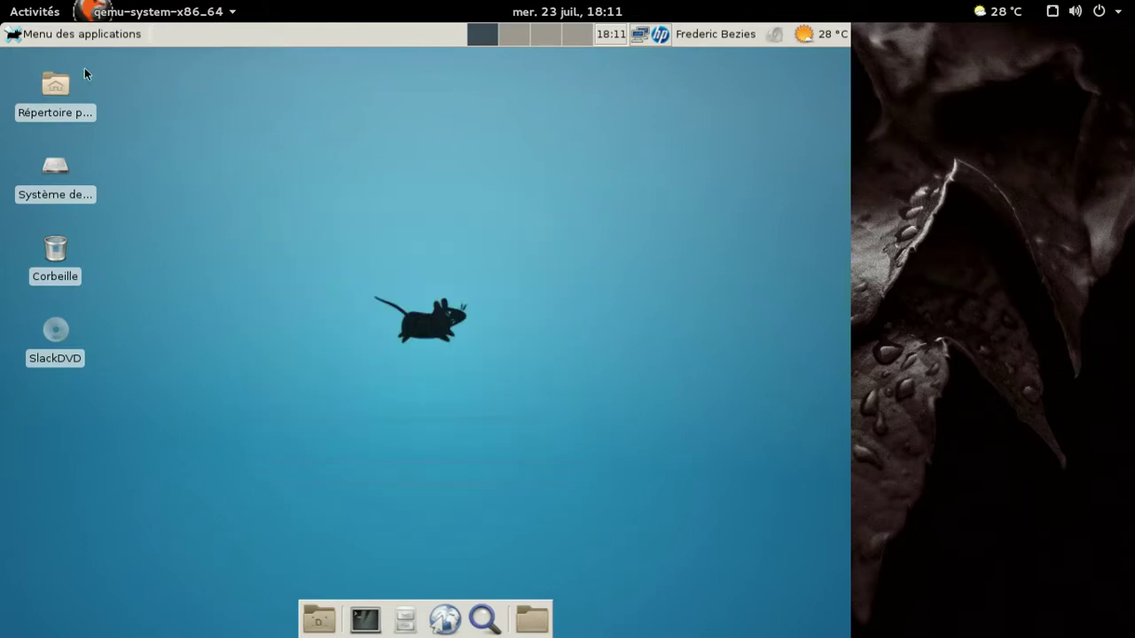
Launch the Gestionnaire de tâches from the Accessoires applications and move its window towards the middle of the desktop.
{"action": "left_click", "coordinate": [66, 35]}
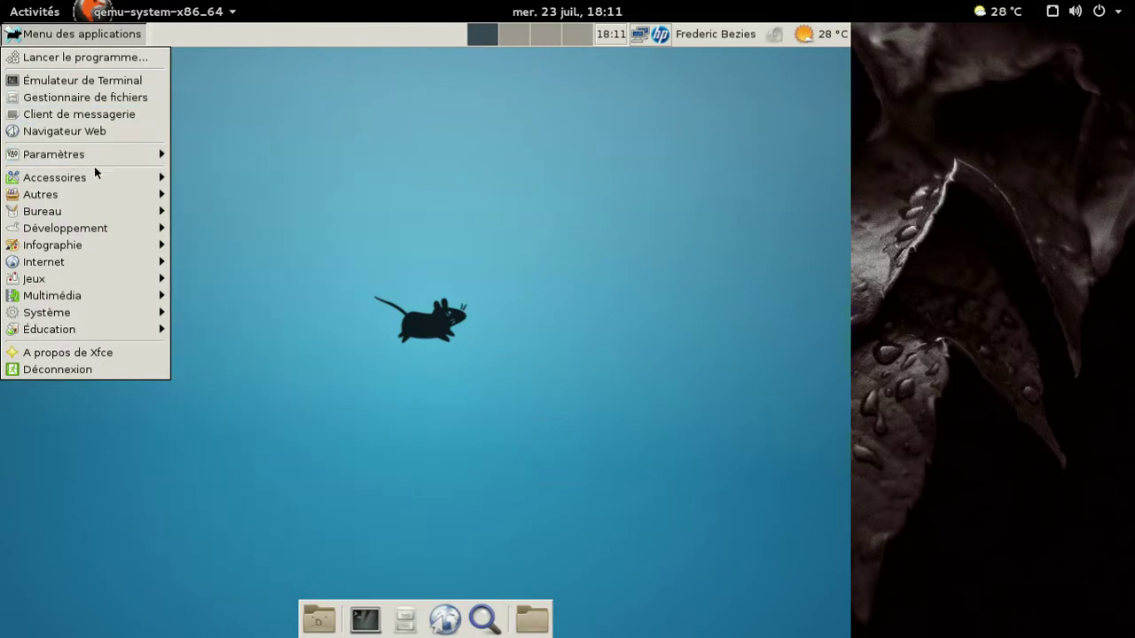
{"action": "mouse_move", "coordinate": [103, 188]}
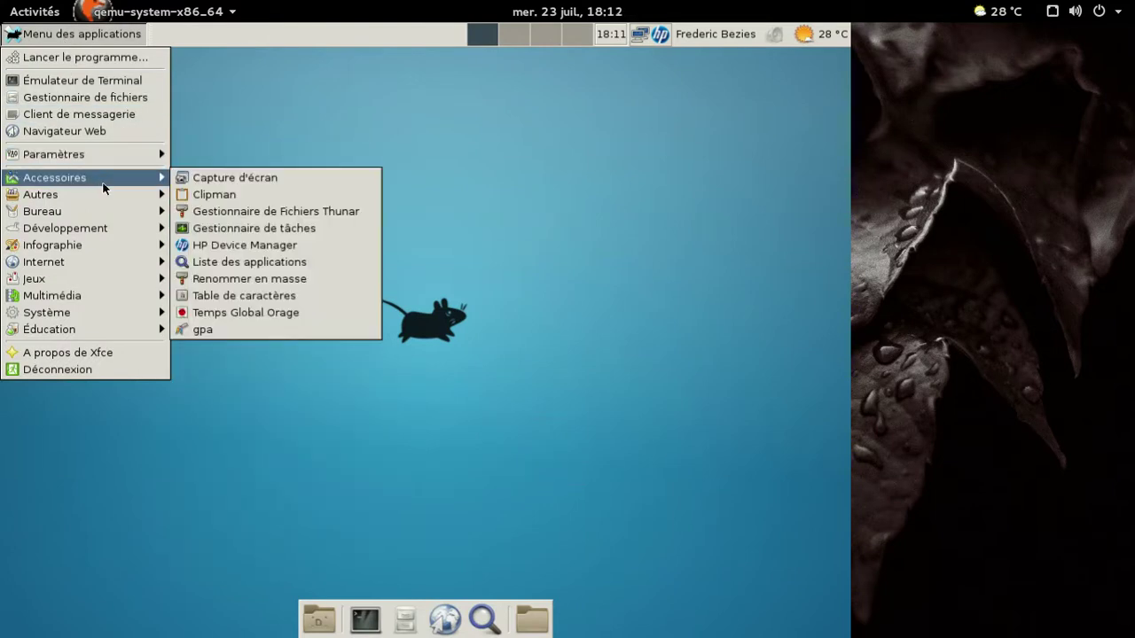
{"action": "left_click", "coordinate": [238, 227]}
{"action": "left_click_drag", "start_coordinate": [159, 56], "coordinate": [331, 95]}
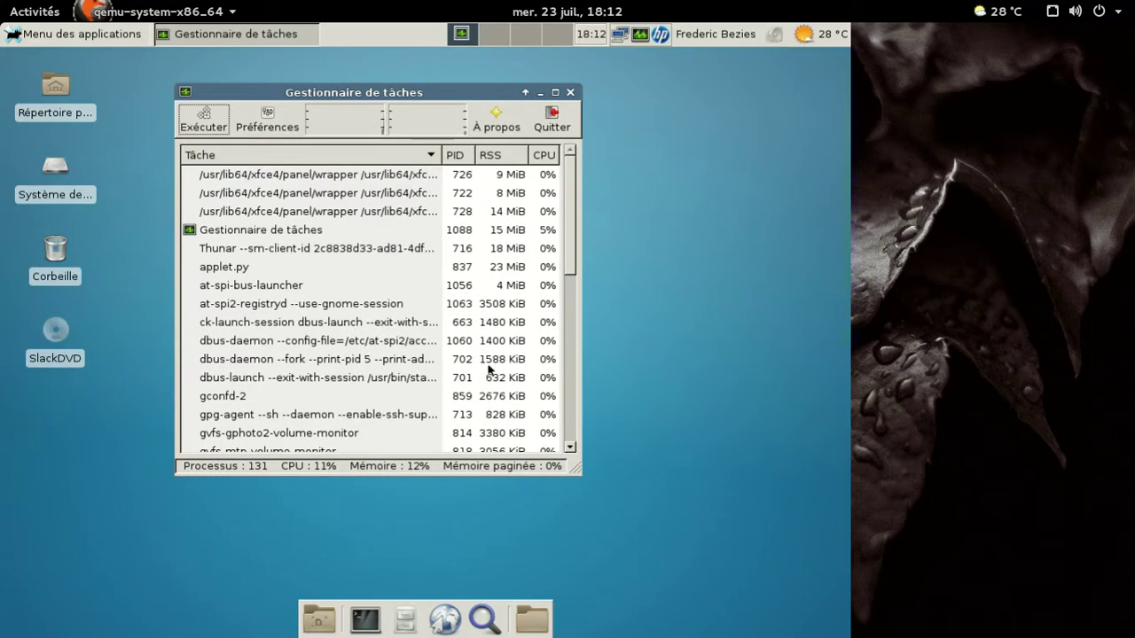
Enlarge the task manager window to examine the running processes and memory use, and close it.
{"action": "left_click", "coordinate": [583, 474]}
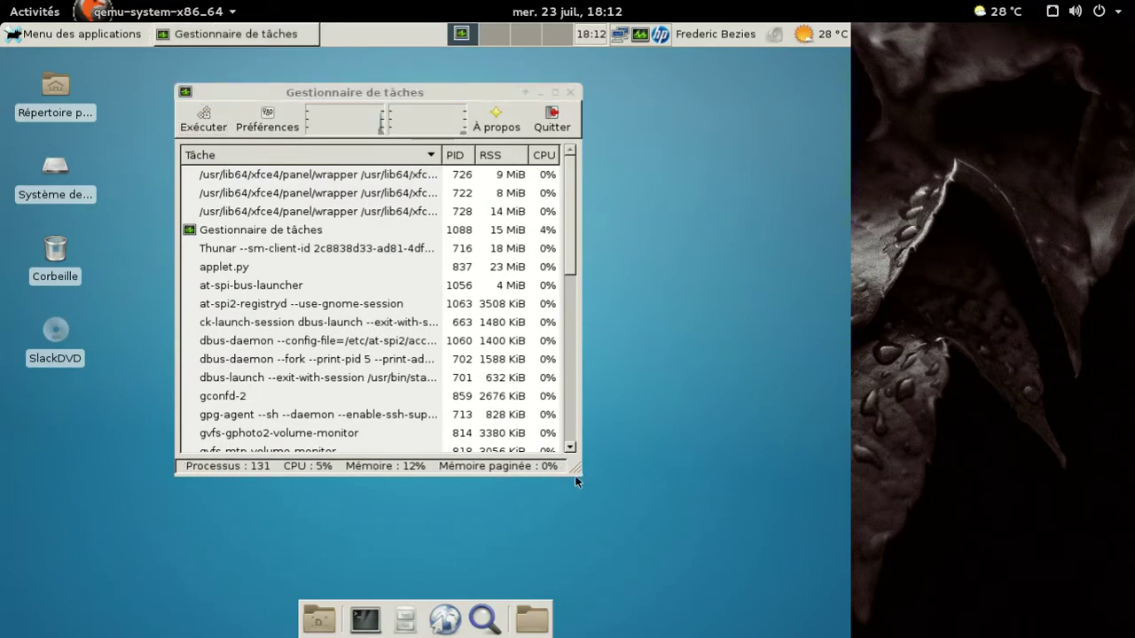
{"action": "left_click_drag", "start_coordinate": [578, 472], "coordinate": [697, 538]}
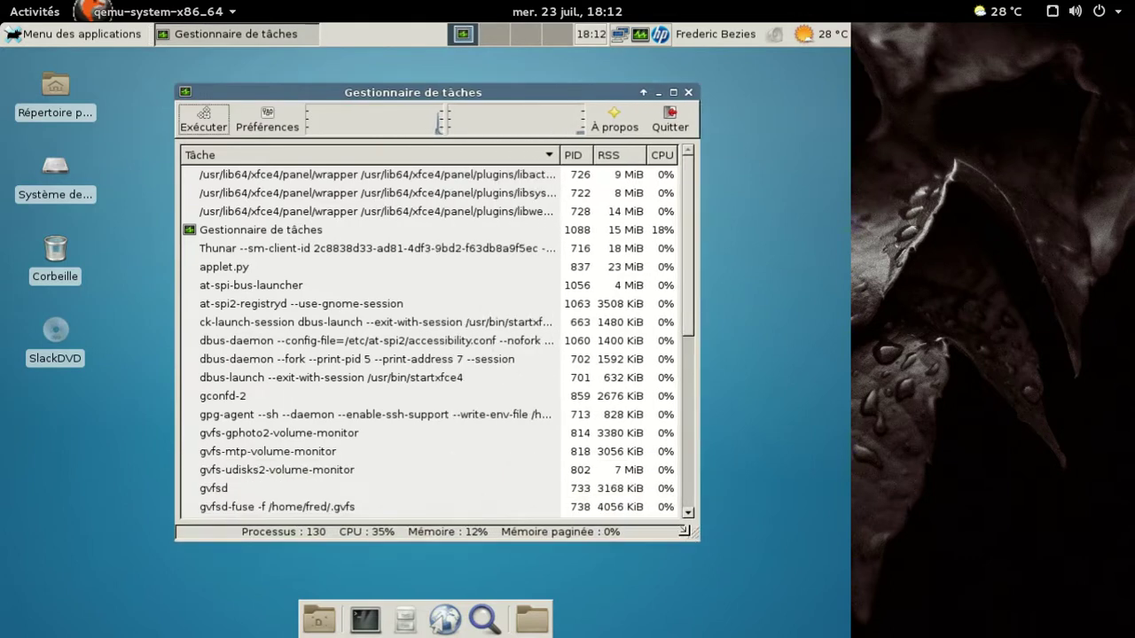
{"action": "left_click", "coordinate": [687, 92]}
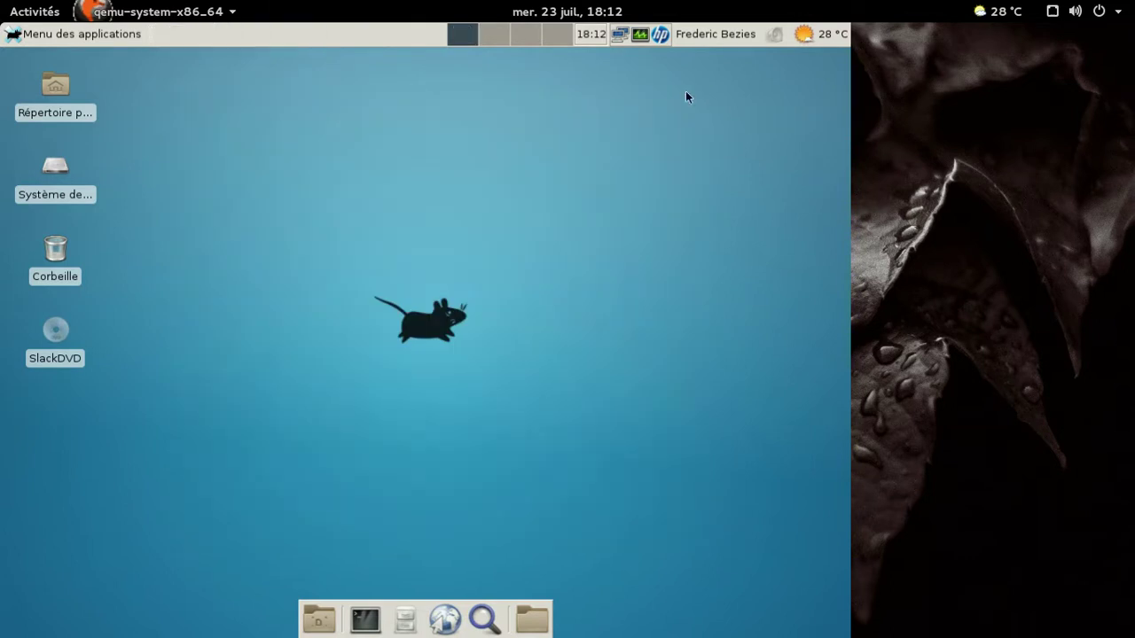
{"action": "left_click", "coordinate": [44, 35]}
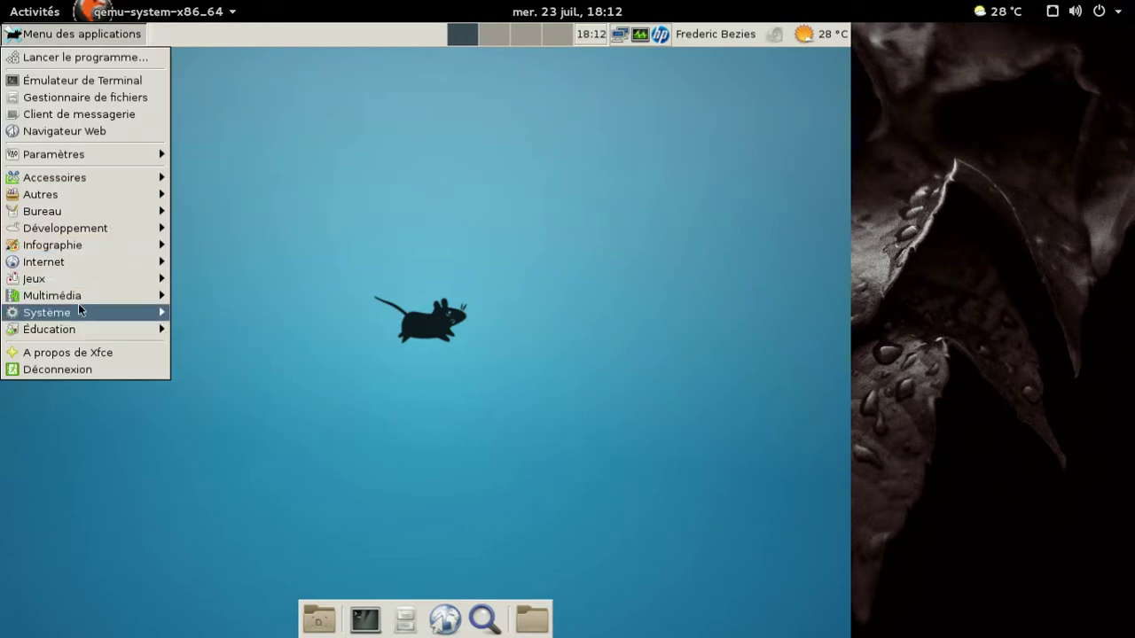
{"action": "mouse_move", "coordinate": [80, 312]}
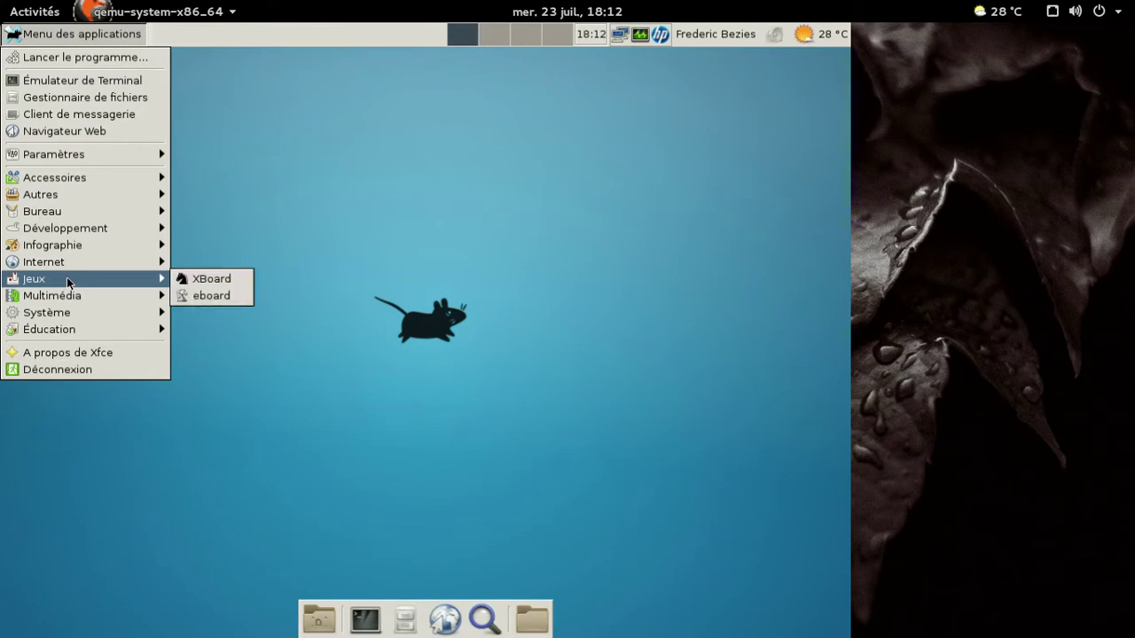
{"action": "mouse_move", "coordinate": [58, 263]}
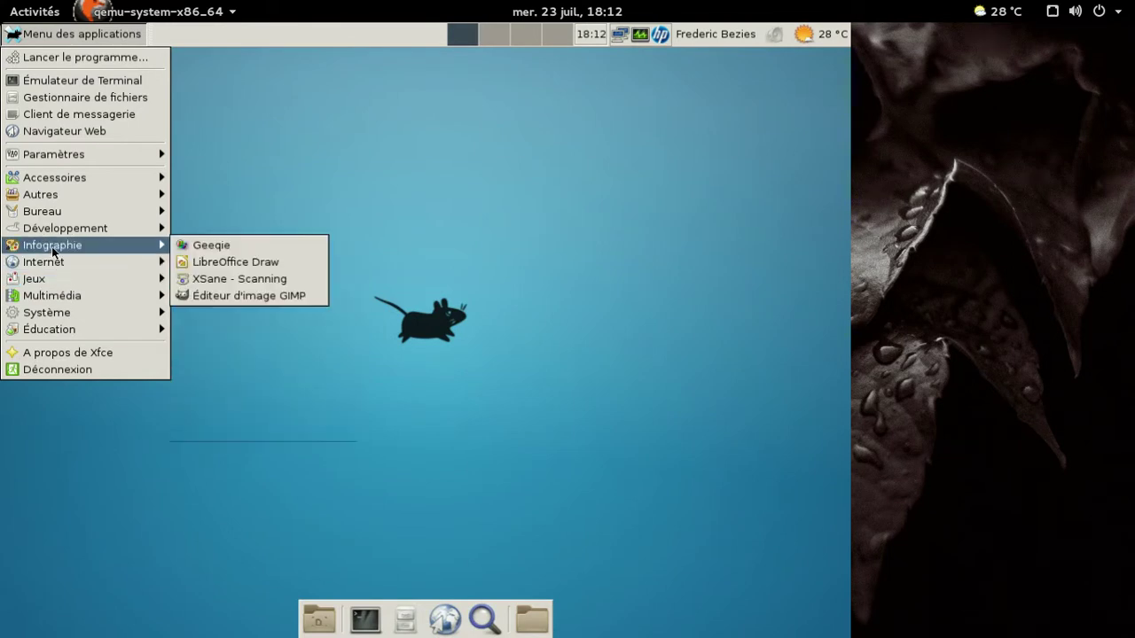
{"action": "mouse_move", "coordinate": [58, 233]}
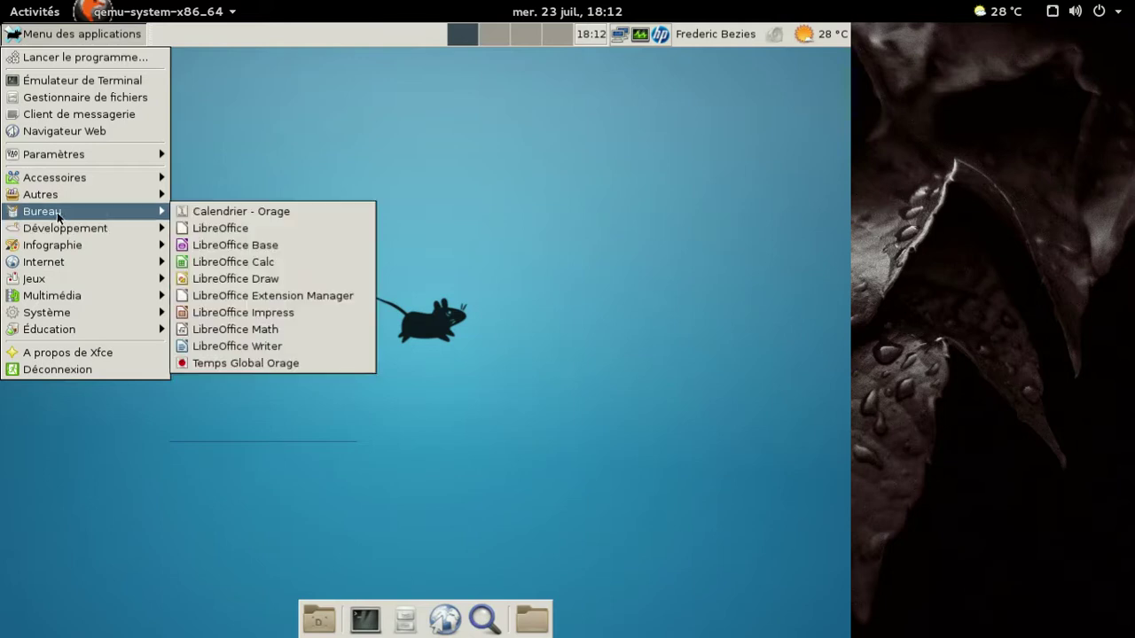
{"action": "mouse_move", "coordinate": [64, 181]}
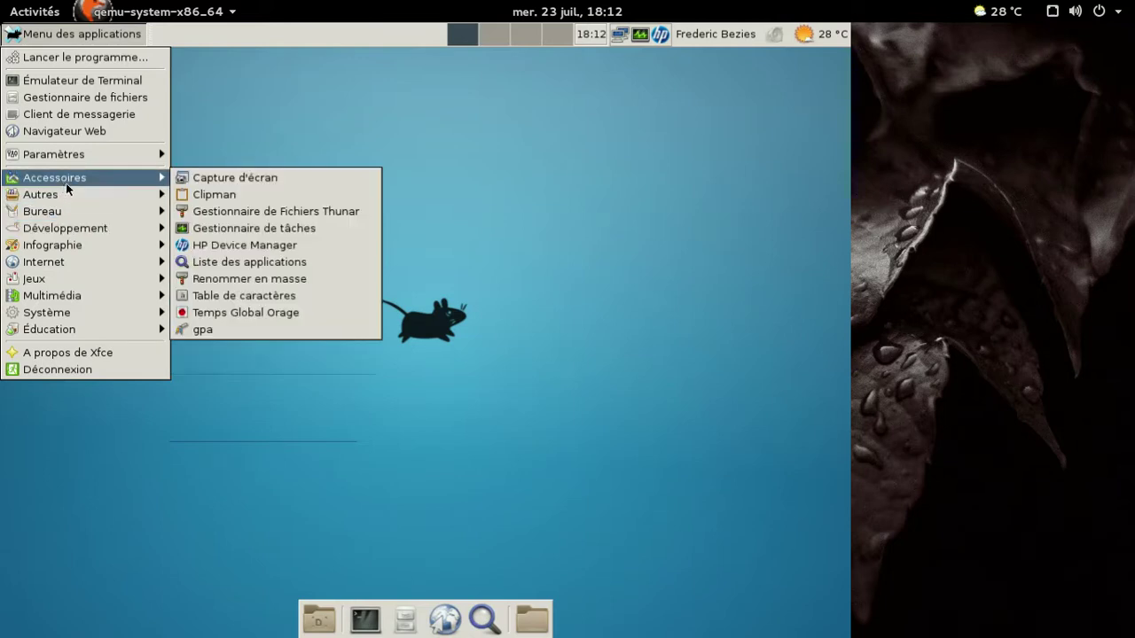
{"action": "left_click", "coordinate": [467, 182]}
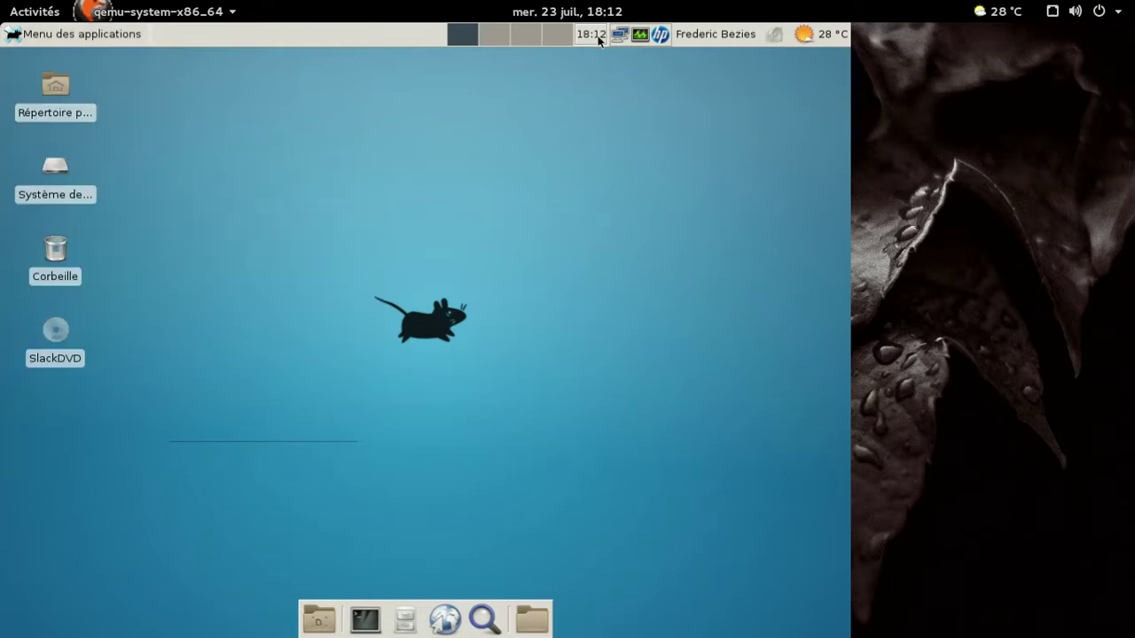
Open the Xfce session's Déconnexion dialog and shut down the Slackware virtual machine with Éteindre.
{"action": "left_click", "coordinate": [95, 38]}
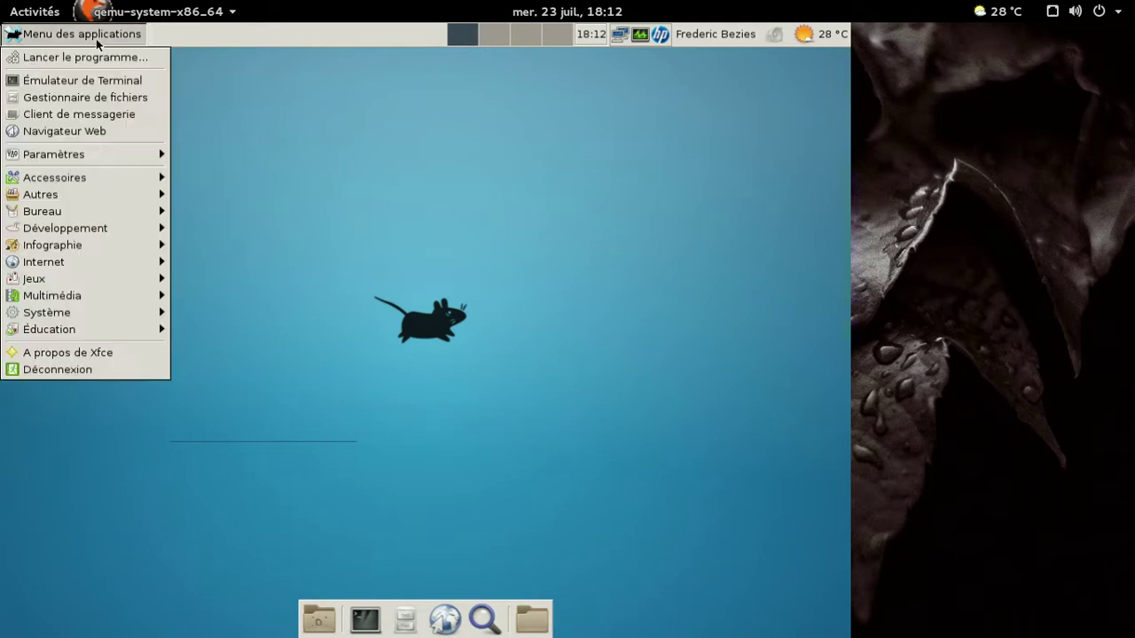
{"action": "left_click", "coordinate": [126, 370]}
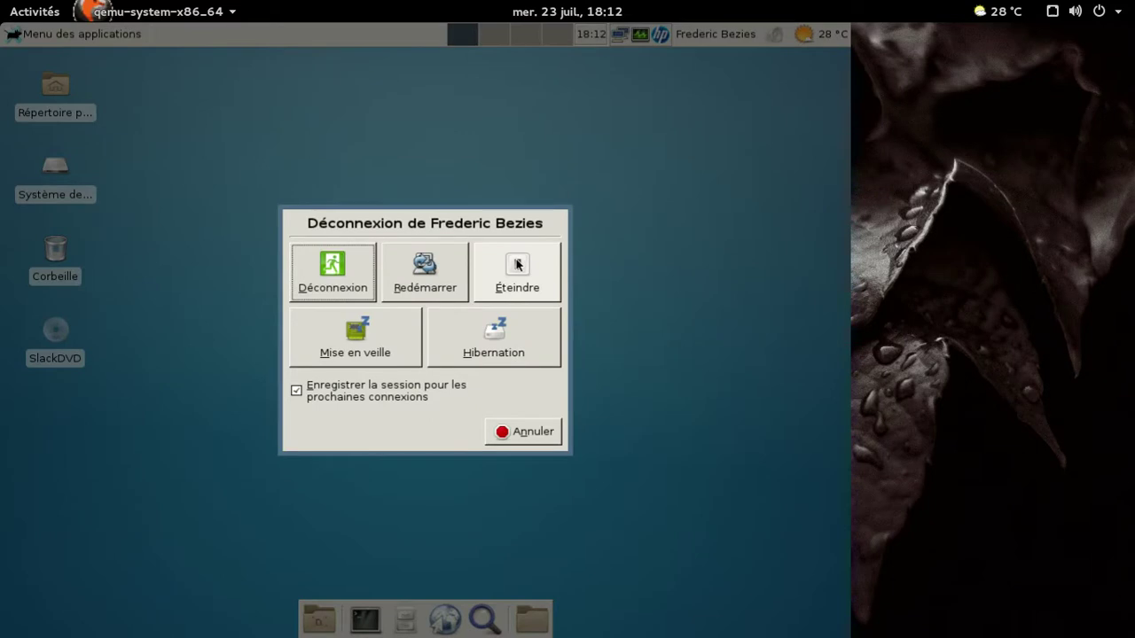
{"action": "left_click", "coordinate": [518, 264]}
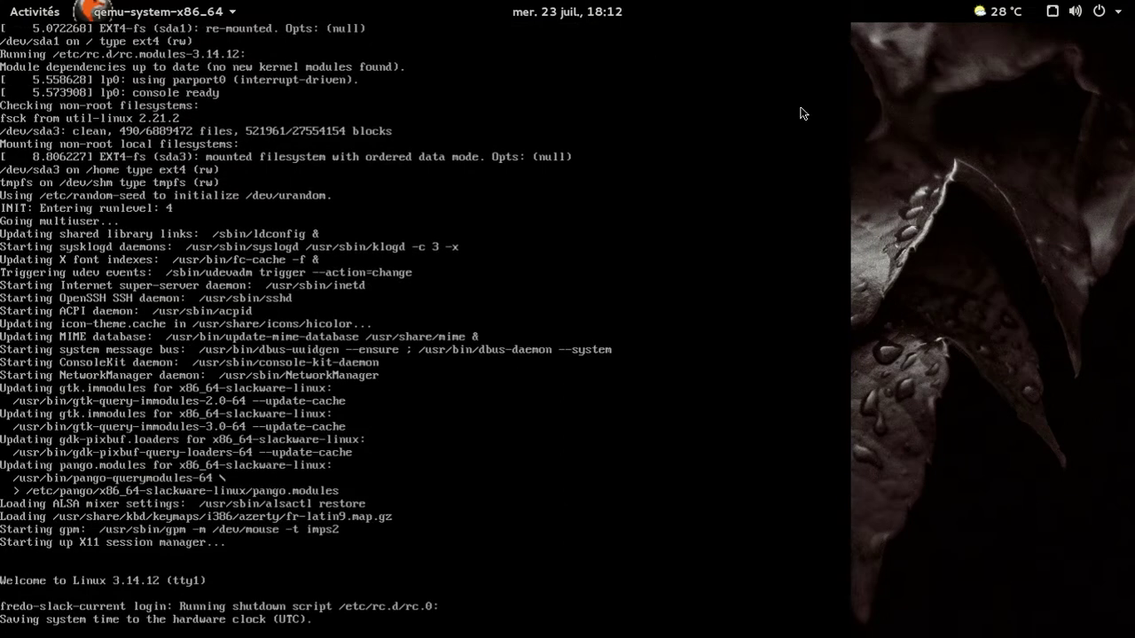
{"action": "key", "text": "super+m"}
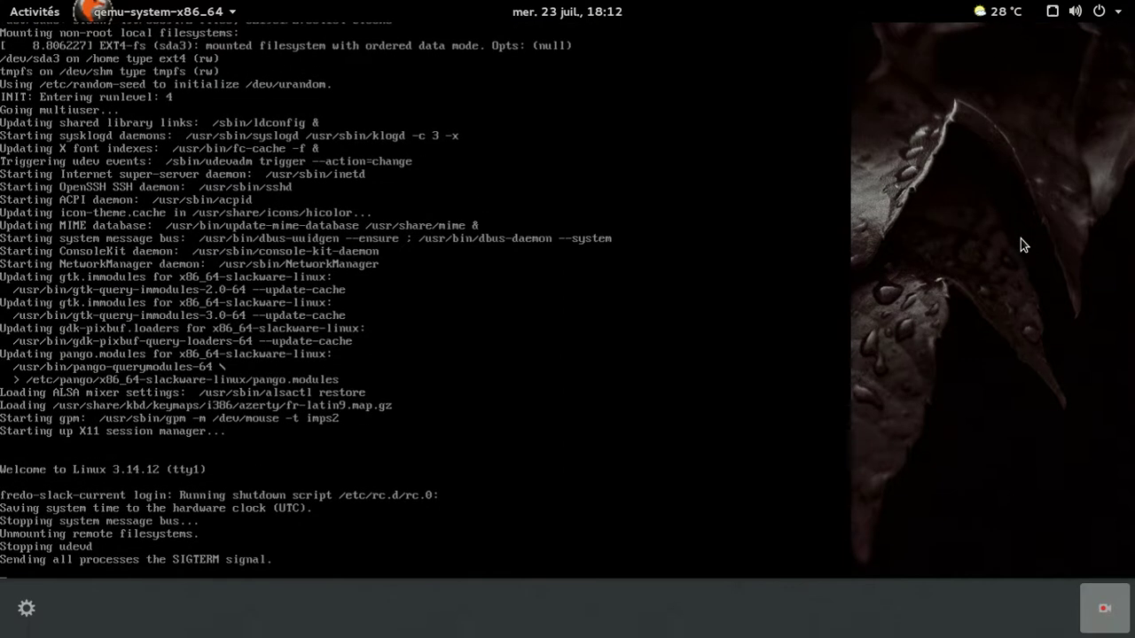
{"action": "left_click", "coordinate": [1103, 608]}
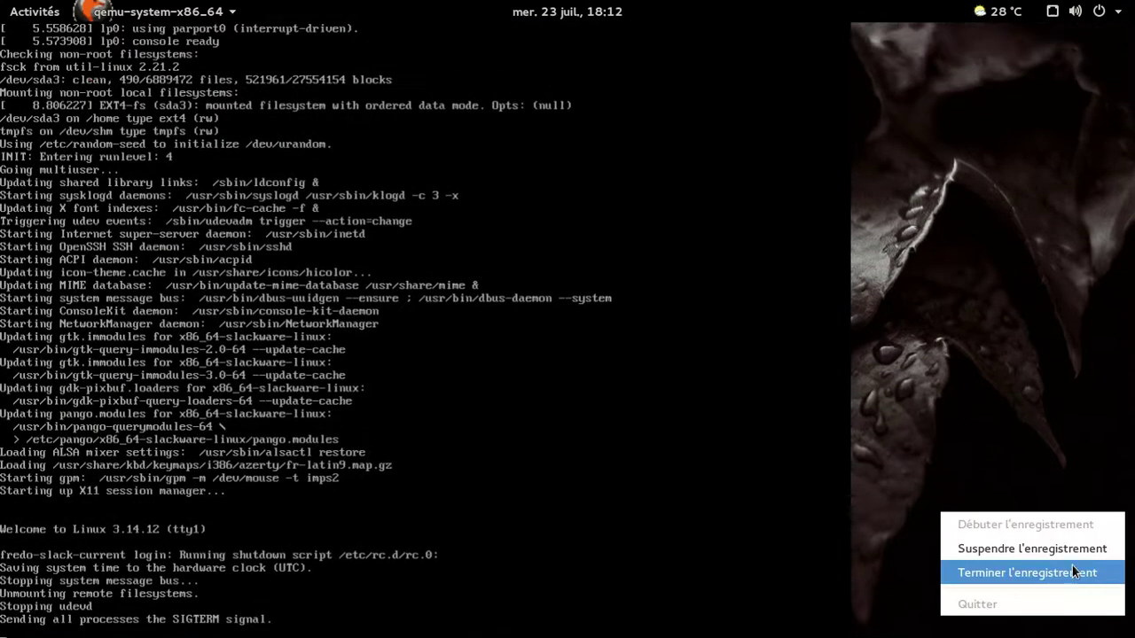